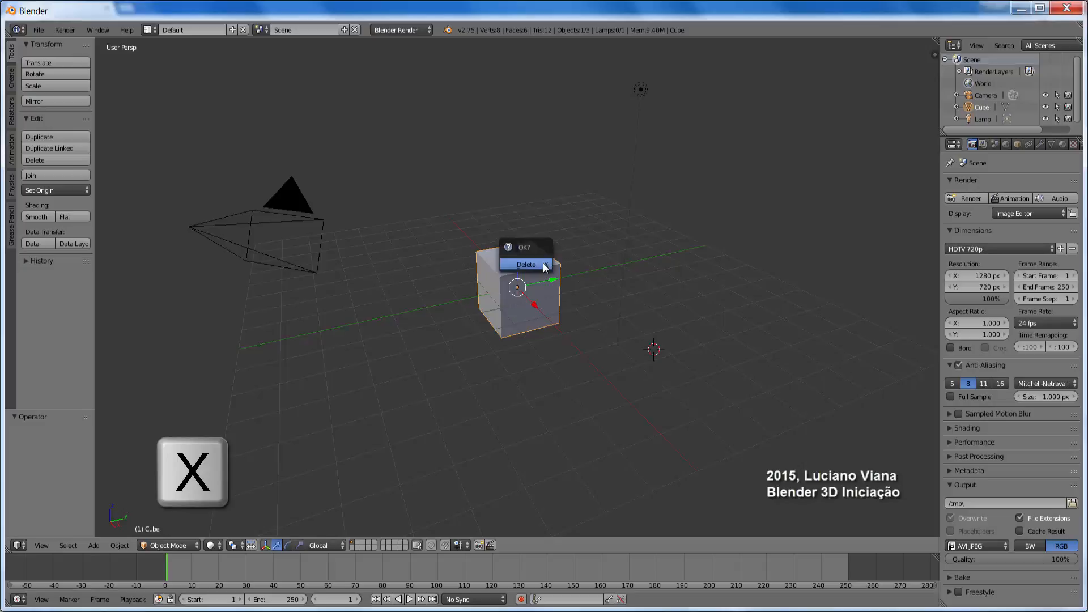
Delete the default cube and snap the 3D cursor to the center of the scene.
{"action": "left_click", "coordinate": [542, 265]}
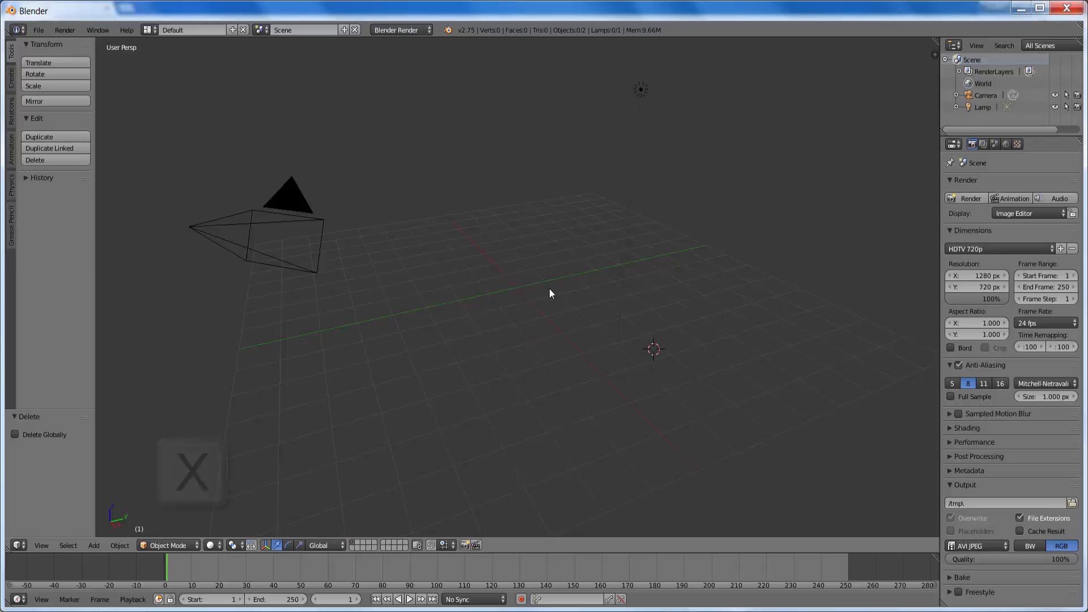
{"action": "key", "text": "shift+s"}
{"action": "left_click", "coordinate": [527, 297]}
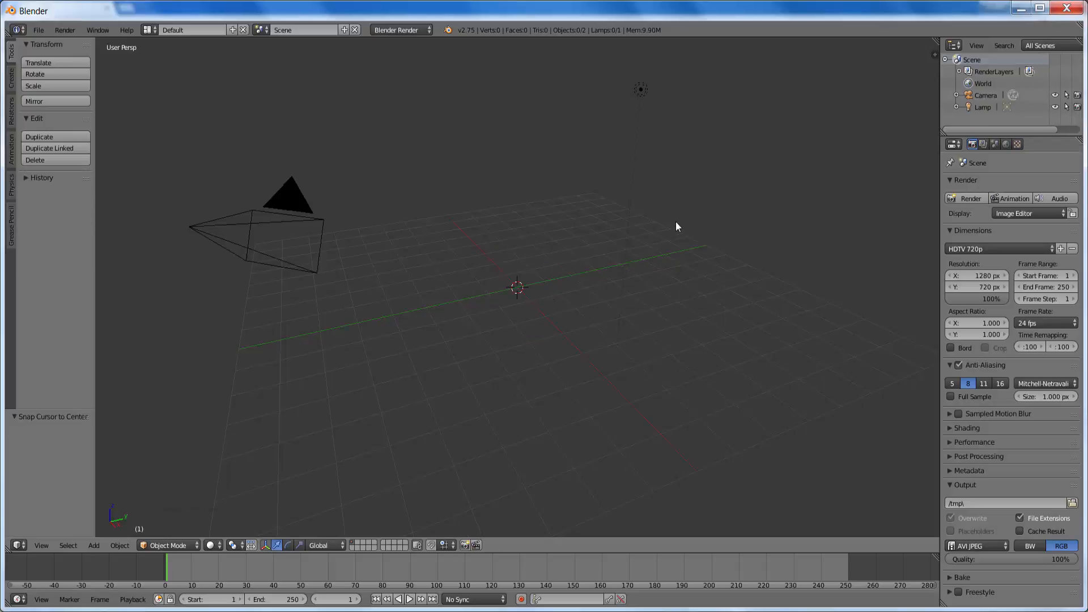
Add a text object to the scene at the 3D cursor.
{"action": "key", "text": "shift+a"}
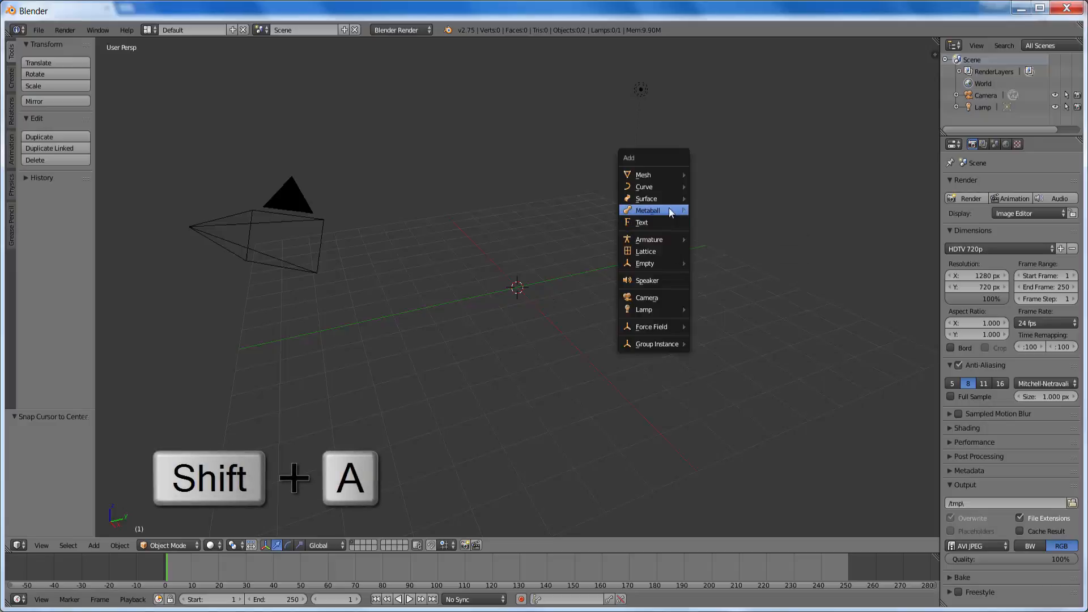
{"action": "mouse_move", "coordinate": [657, 199]}
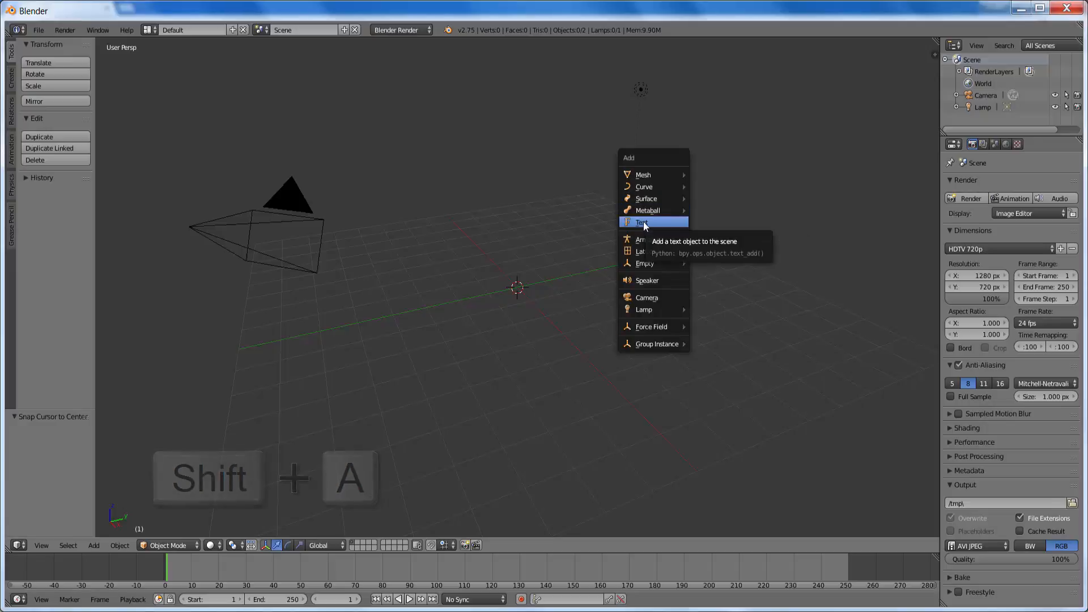
{"action": "left_click", "coordinate": [644, 222]}
Replace the text object's content with METAL in Edit Mode and return to Object Mode.
{"action": "scroll", "coordinate": [551, 333], "scroll_direction": "up", "scroll_amount": 5}
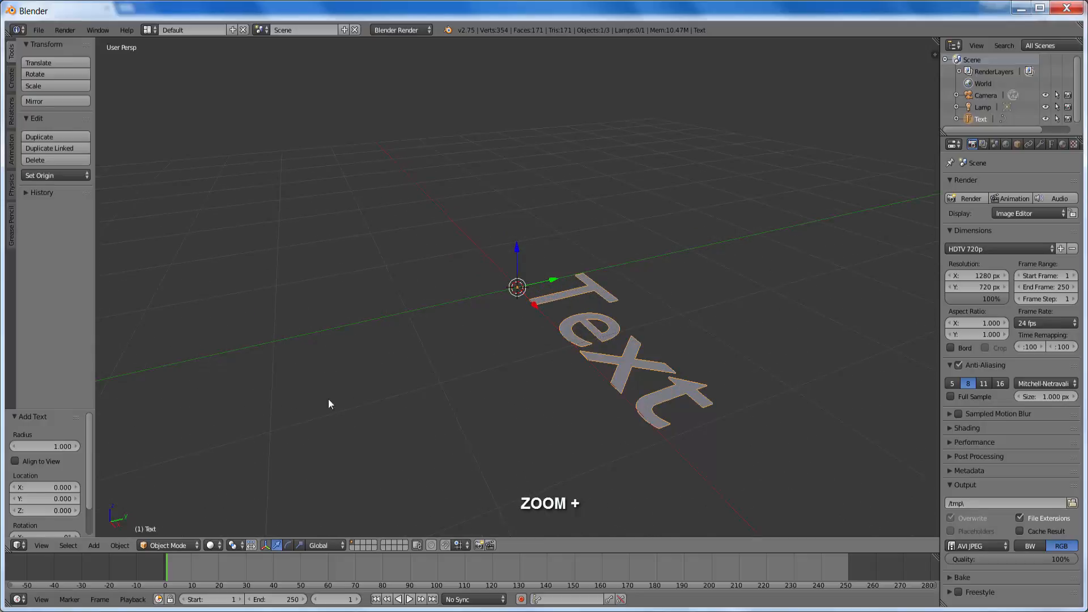
{"action": "left_click", "coordinate": [168, 545]}
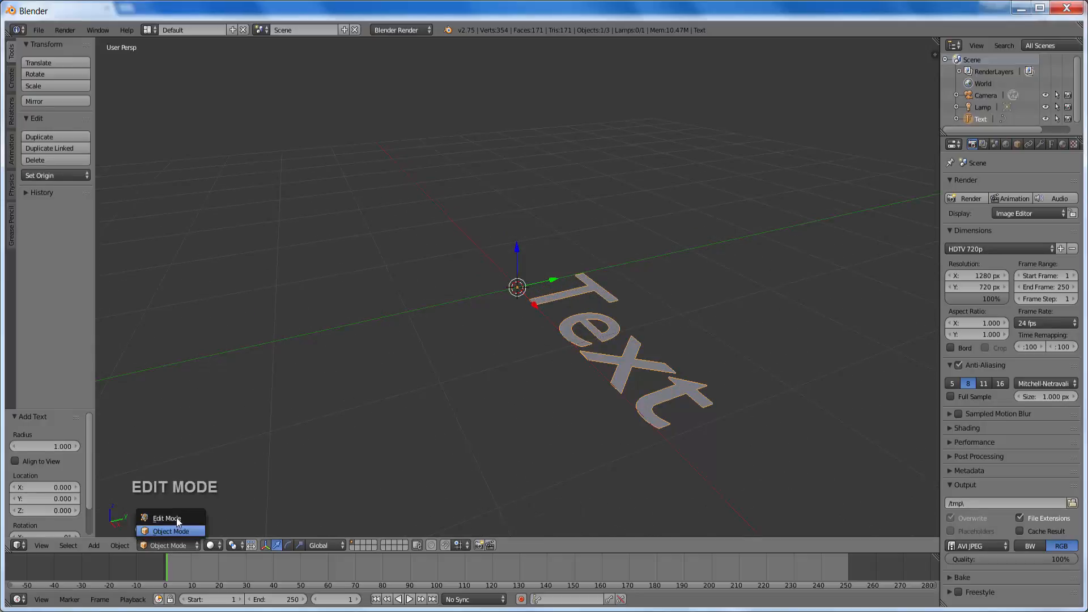
{"action": "left_click", "coordinate": [176, 518]}
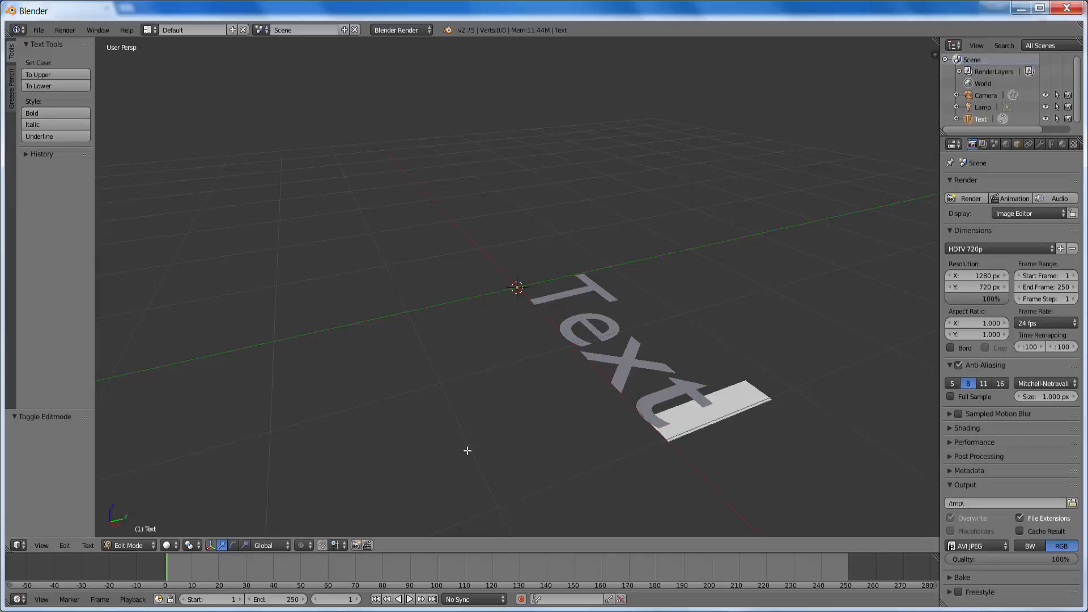
{"action": "key", "text": "BackSpace"}
{"action": "key", "text": "BackSpace"}
{"action": "key", "text": "BackSpace"}
{"action": "key", "text": "BackSpace"}
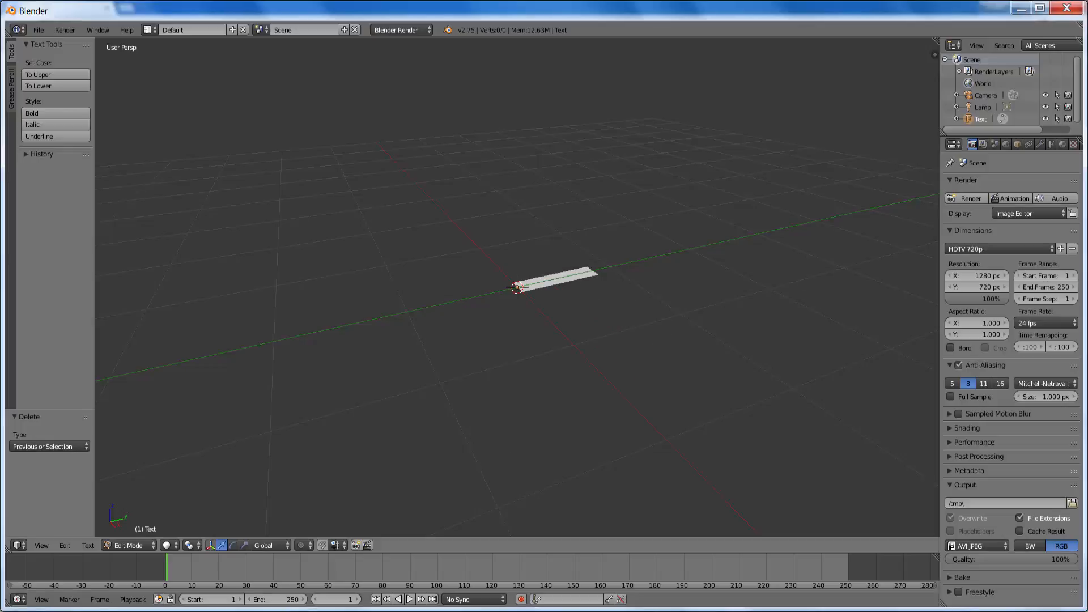
{"action": "type", "text": "M"}
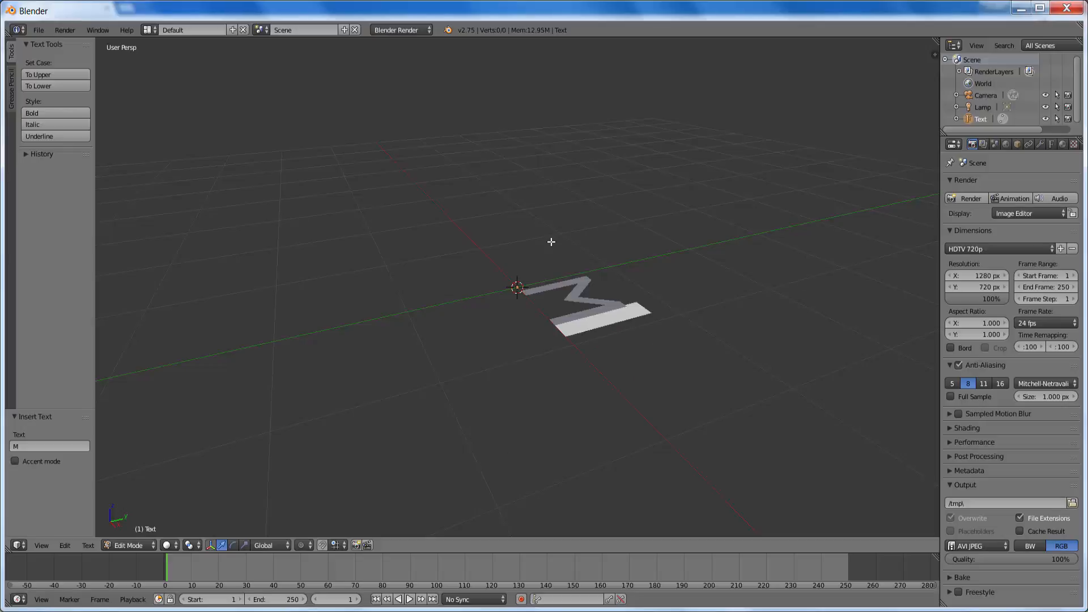
{"action": "type", "text": "ETAL"}
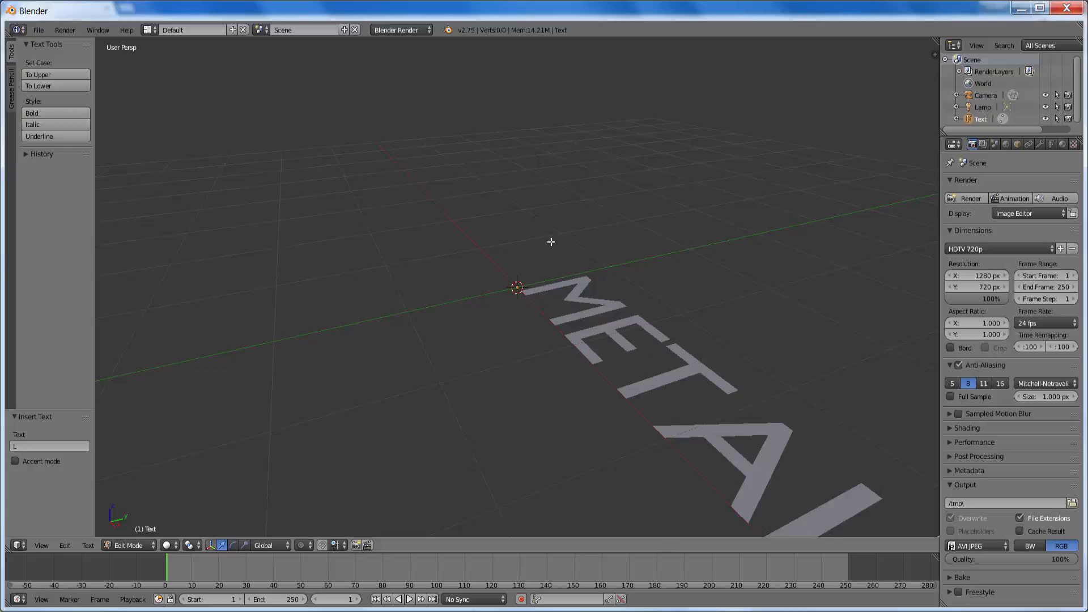
{"action": "scroll", "coordinate": [719, 292], "scroll_direction": "down", "scroll_amount": 1}
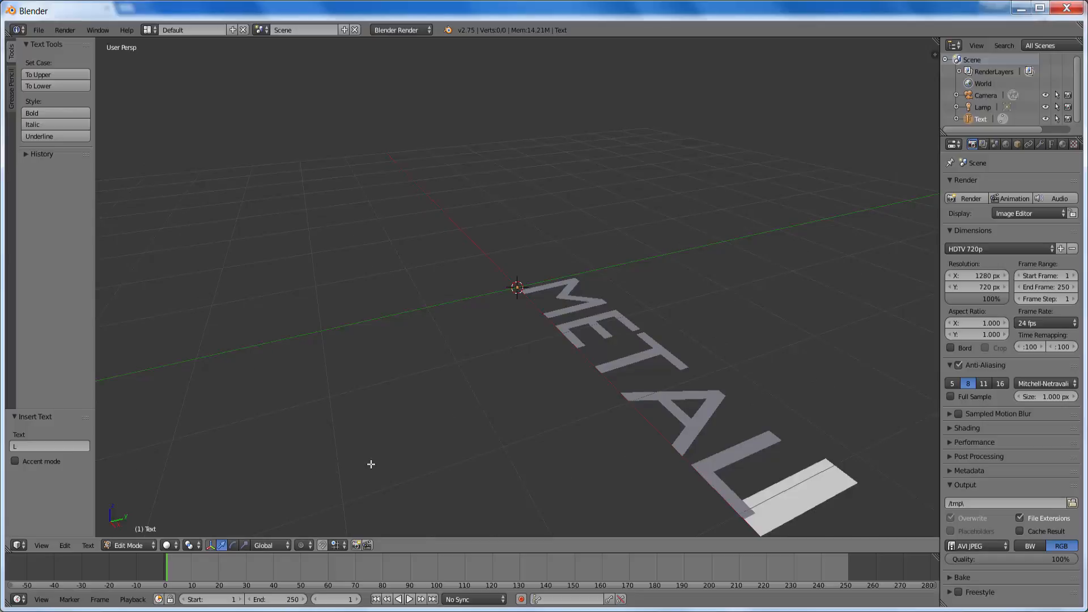
{"action": "left_click", "coordinate": [130, 545]}
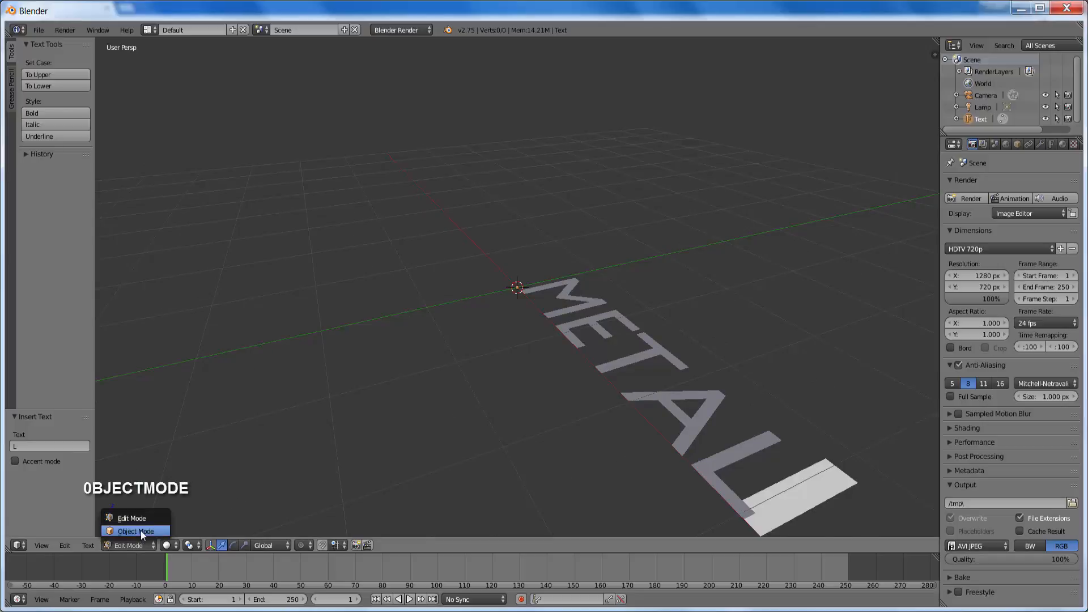
{"action": "left_click", "coordinate": [141, 530]}
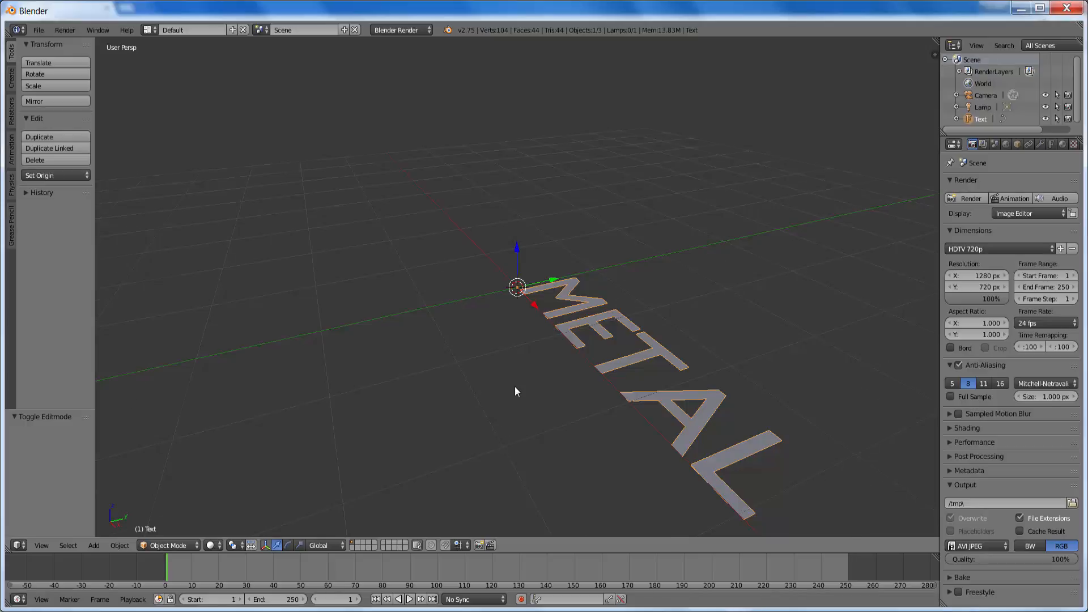
Rotate the METAL text 90° around the X axis so it stands upright.
{"action": "scroll", "coordinate": [514, 386], "scroll_direction": "down", "scroll_amount": 1}
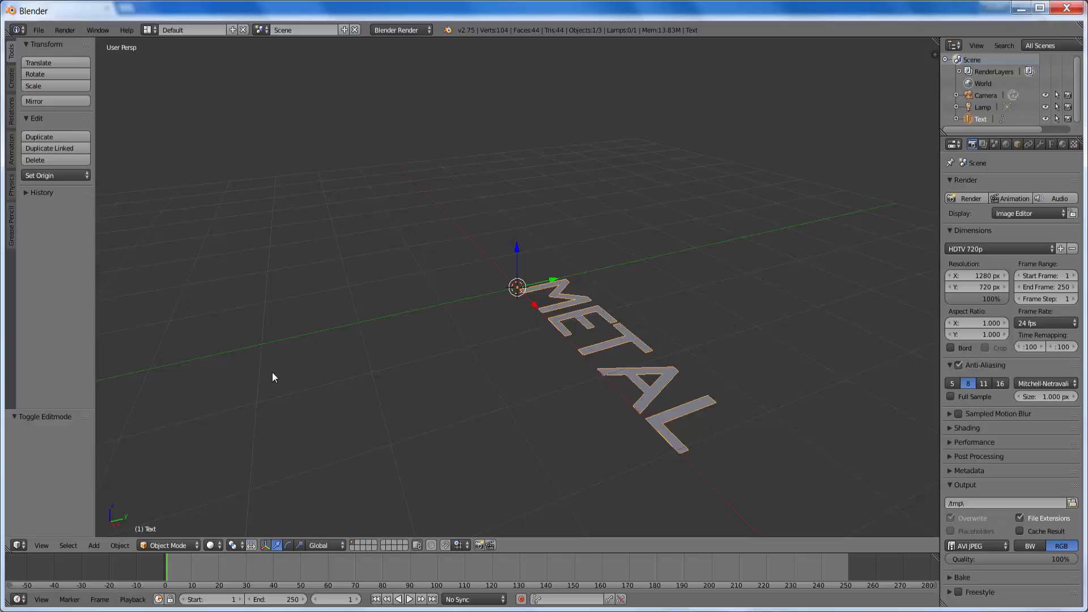
{"action": "key", "text": "r"}
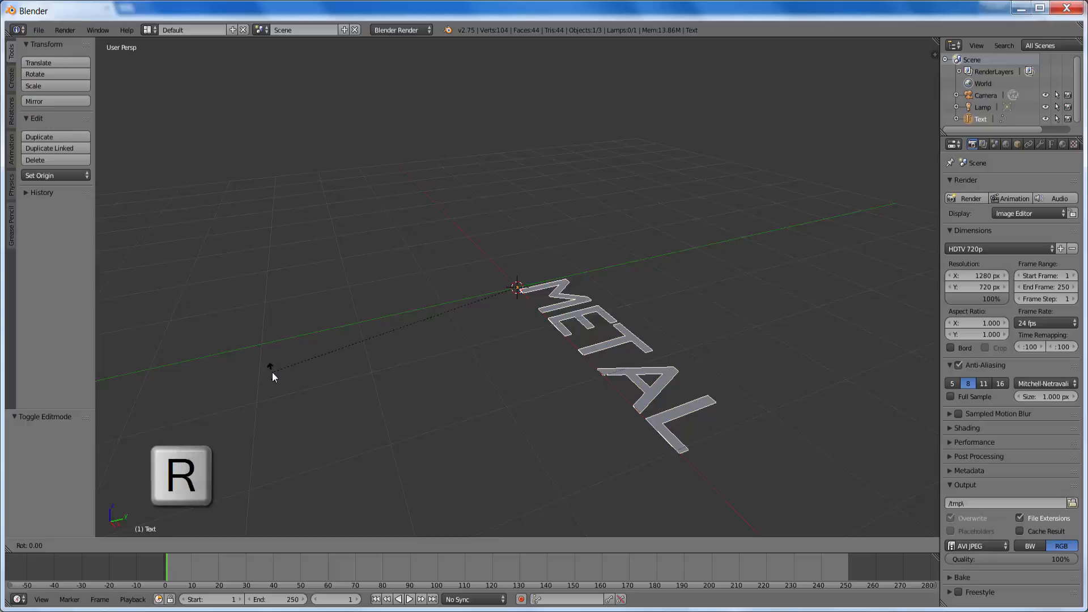
{"action": "type", "text": "x90"}
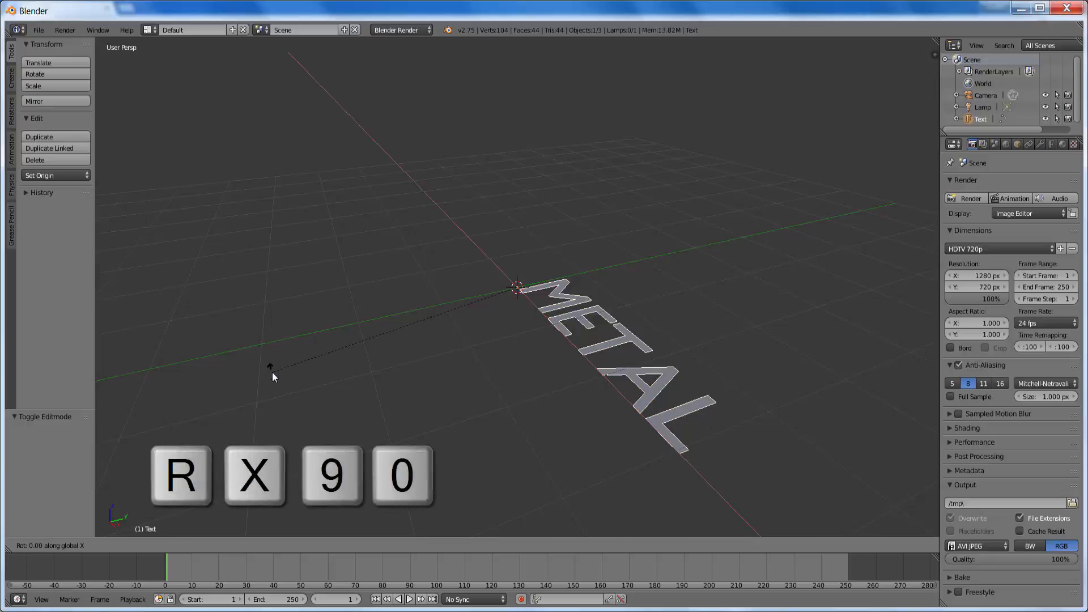
{"action": "key", "text": "Return"}
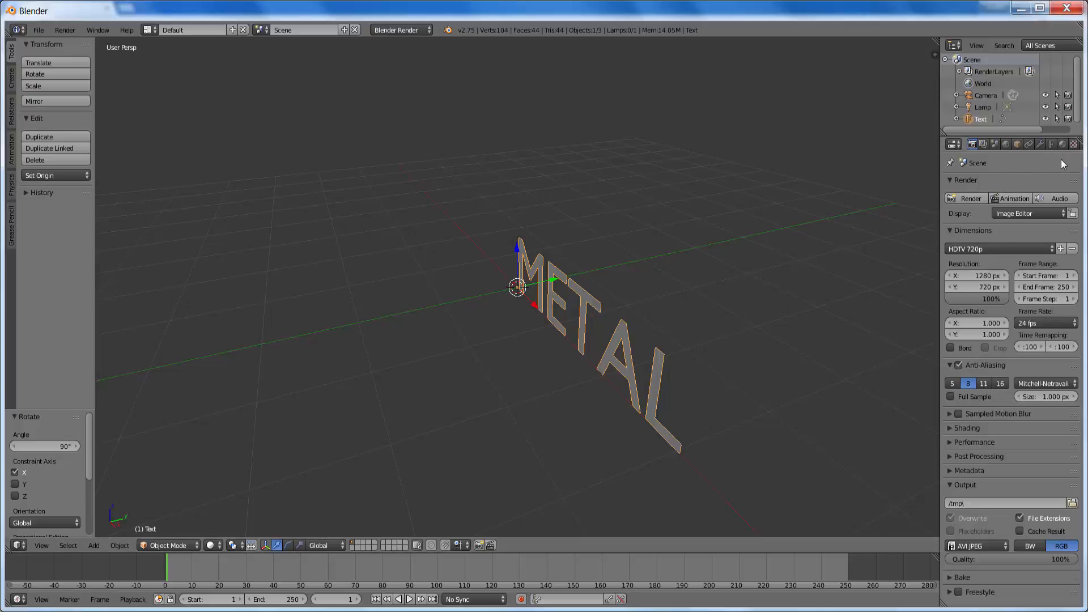
Set the METAL text's geometry extrude to 0.03 and its bevel depth to 0.007.
{"action": "left_click", "coordinate": [1052, 145]}
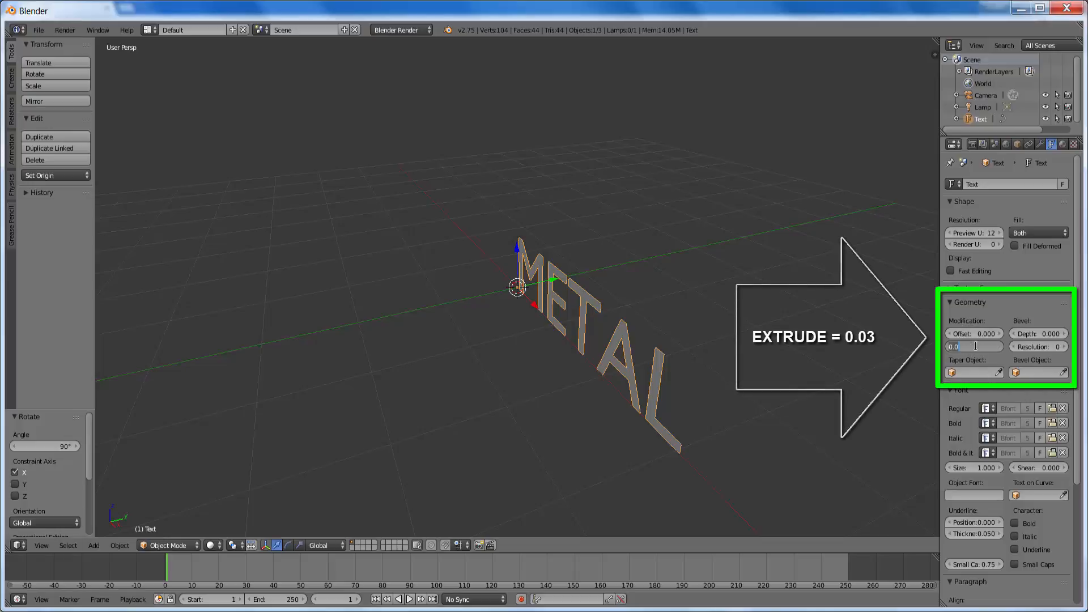
{"action": "type", "text": "0.03"}
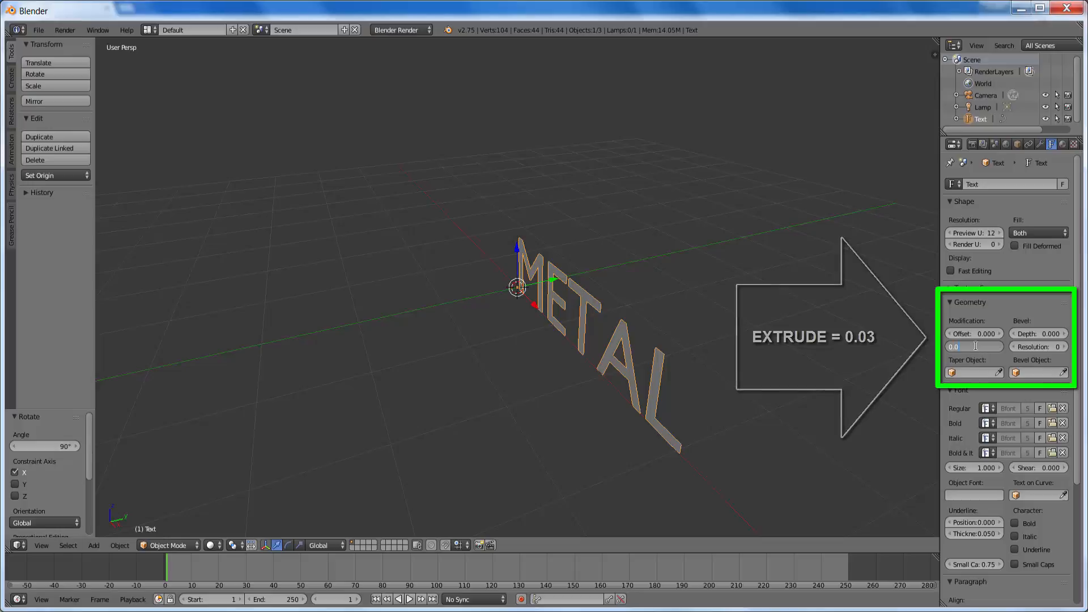
{"action": "key", "text": "Return"}
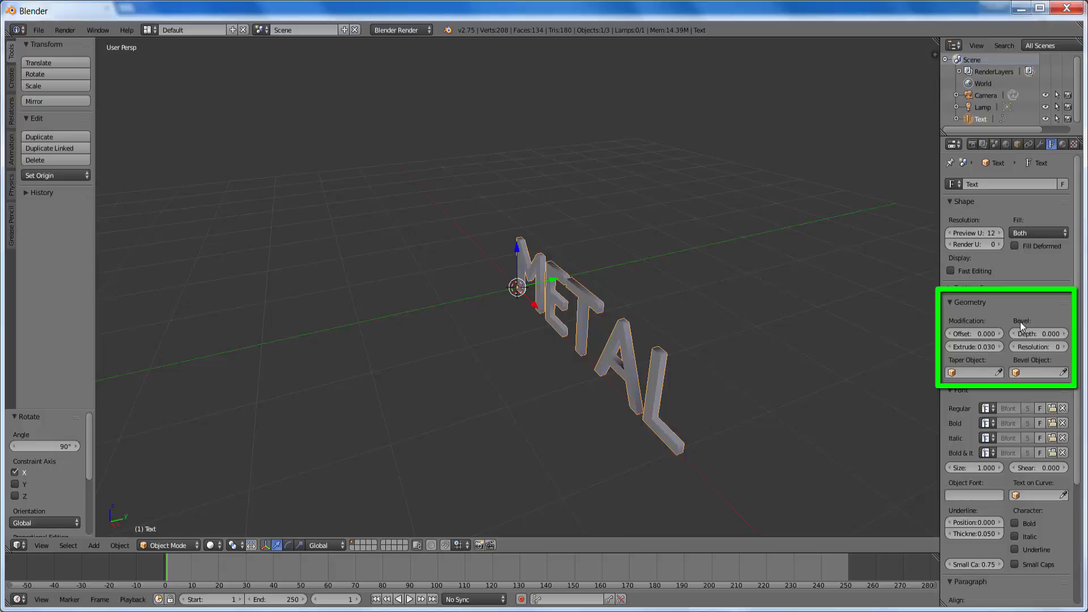
{"action": "left_click", "coordinate": [1041, 334]}
{"action": "type", "text": "0.00"}
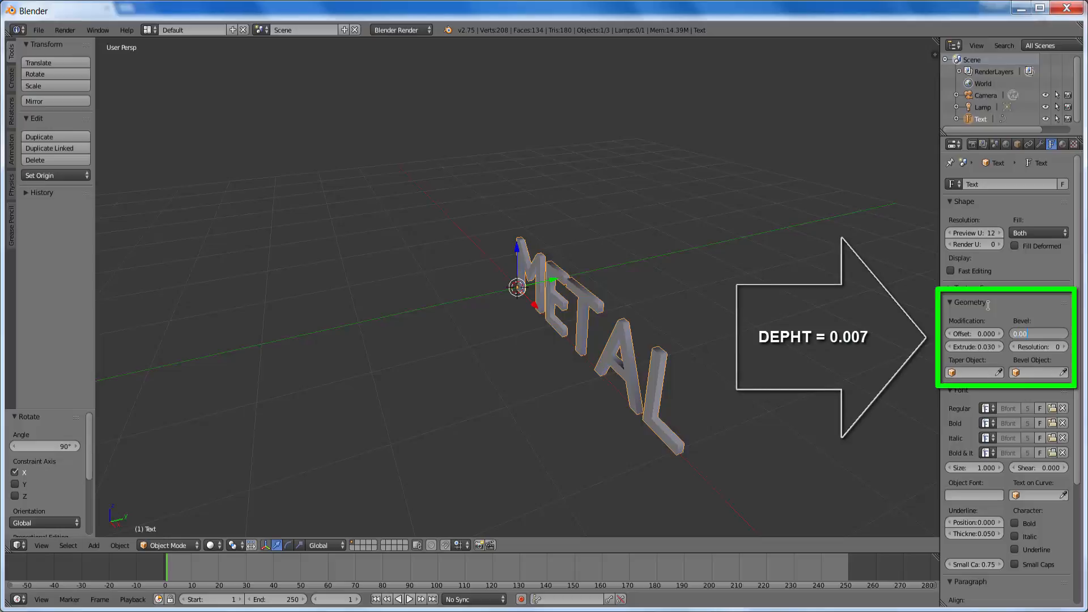
{"action": "type", "text": "7"}
{"action": "key", "text": "Return"}
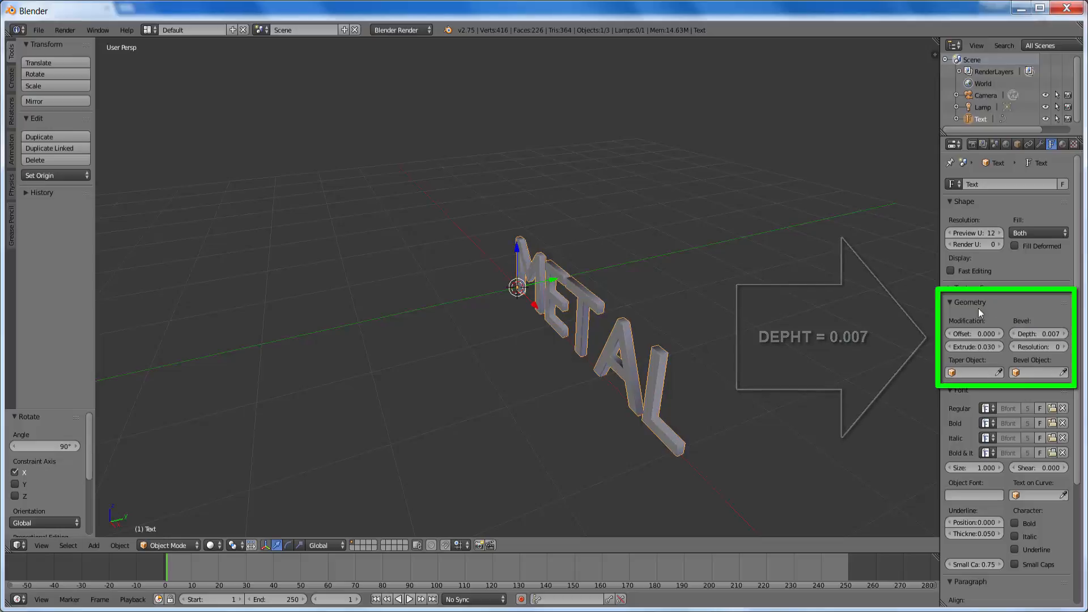
In the front view, center-align the METAL text and set its letter spacing to 1.200.
{"action": "scroll", "coordinate": [617, 382], "scroll_direction": "up", "scroll_amount": 3}
{"action": "scroll", "coordinate": [617, 382], "scroll_direction": "up", "scroll_amount": 5}
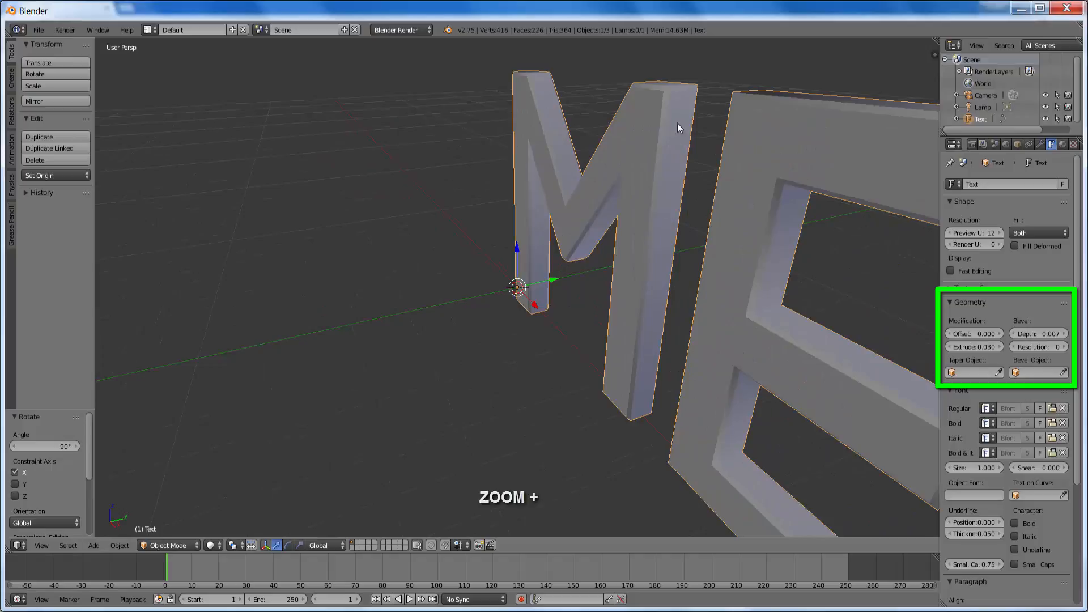
{"action": "scroll", "coordinate": [646, 250], "scroll_direction": "down", "scroll_amount": 6}
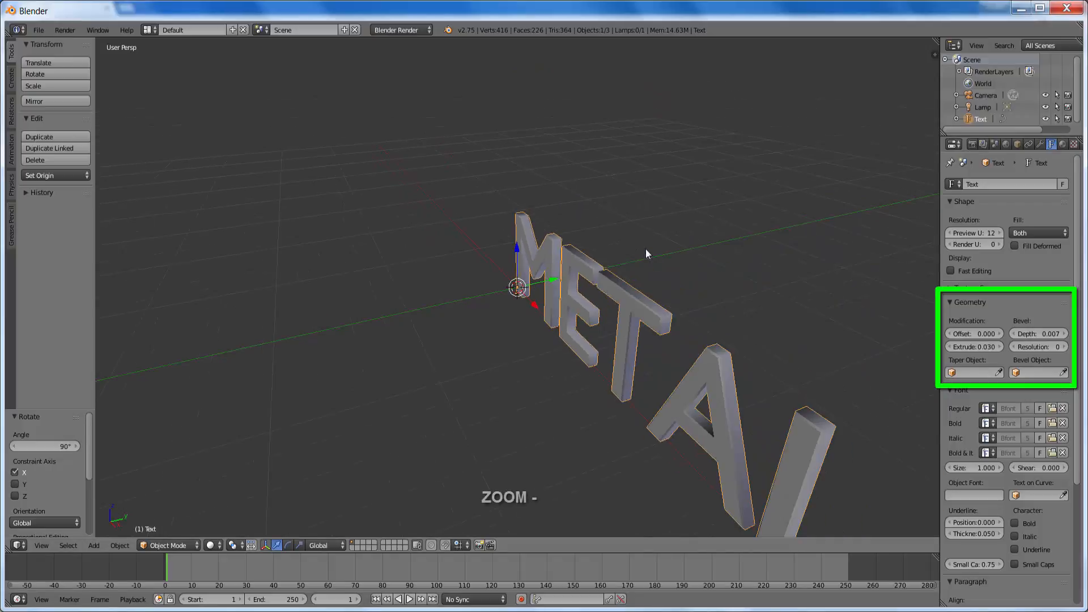
{"action": "scroll", "coordinate": [702, 309], "scroll_direction": "down", "scroll_amount": 2}
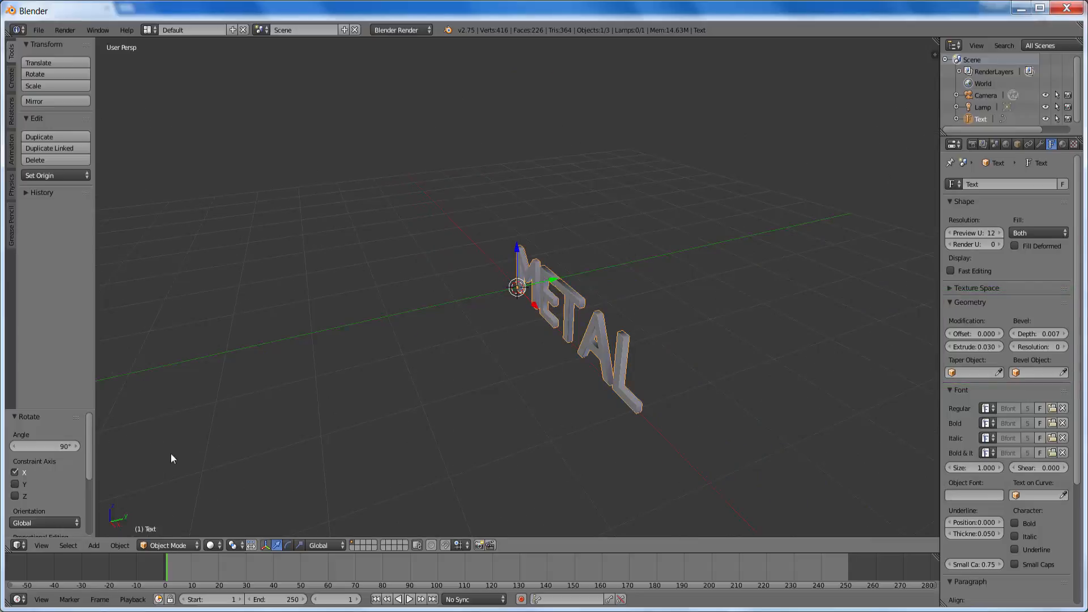
{"action": "left_click", "coordinate": [37, 544]}
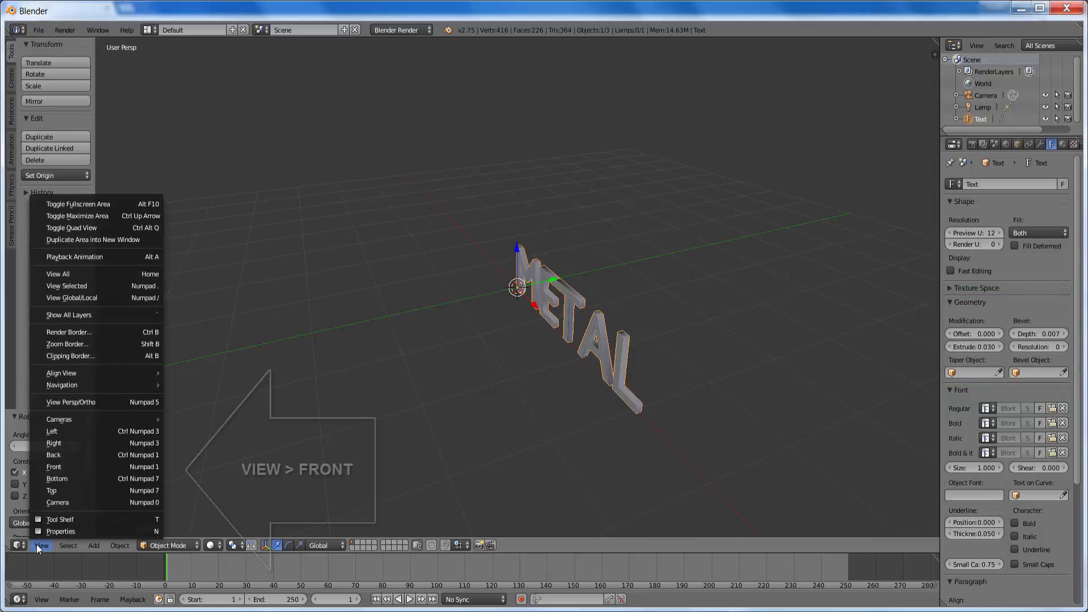
{"action": "left_click", "coordinate": [58, 467]}
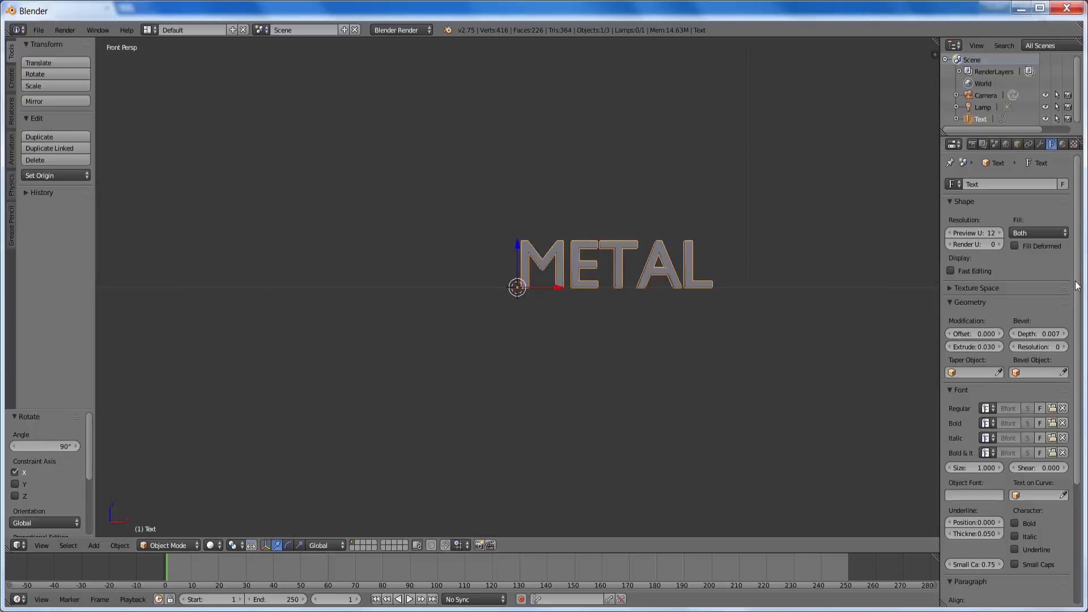
{"action": "left_click_drag", "start_coordinate": [1077, 286], "coordinate": [1081, 437]}
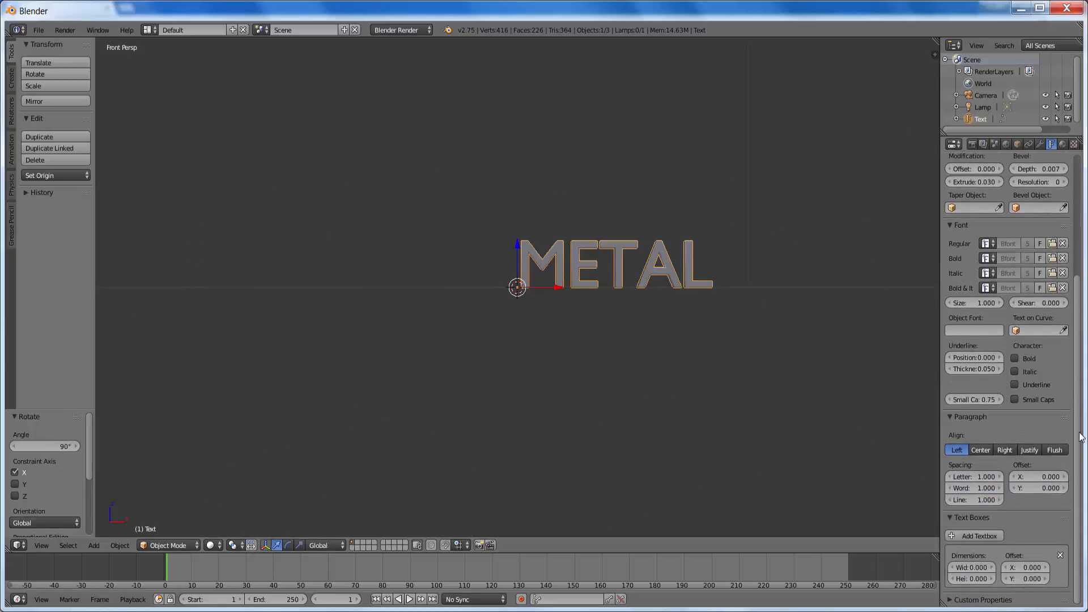
{"action": "left_click", "coordinate": [985, 448]}
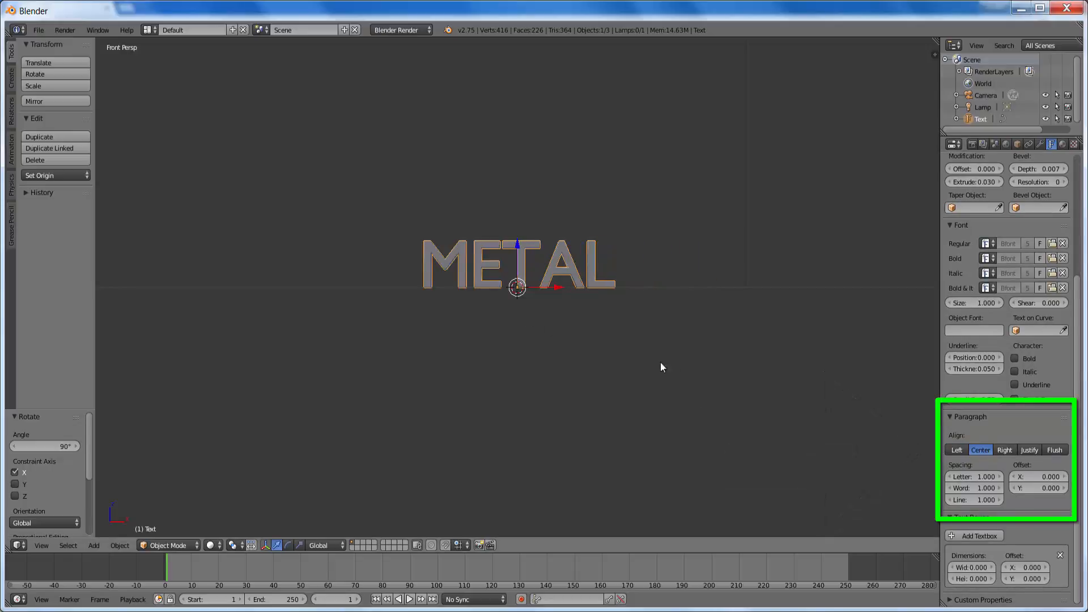
{"action": "left_click", "coordinate": [999, 477]}
{"action": "left_click", "coordinate": [999, 477]}
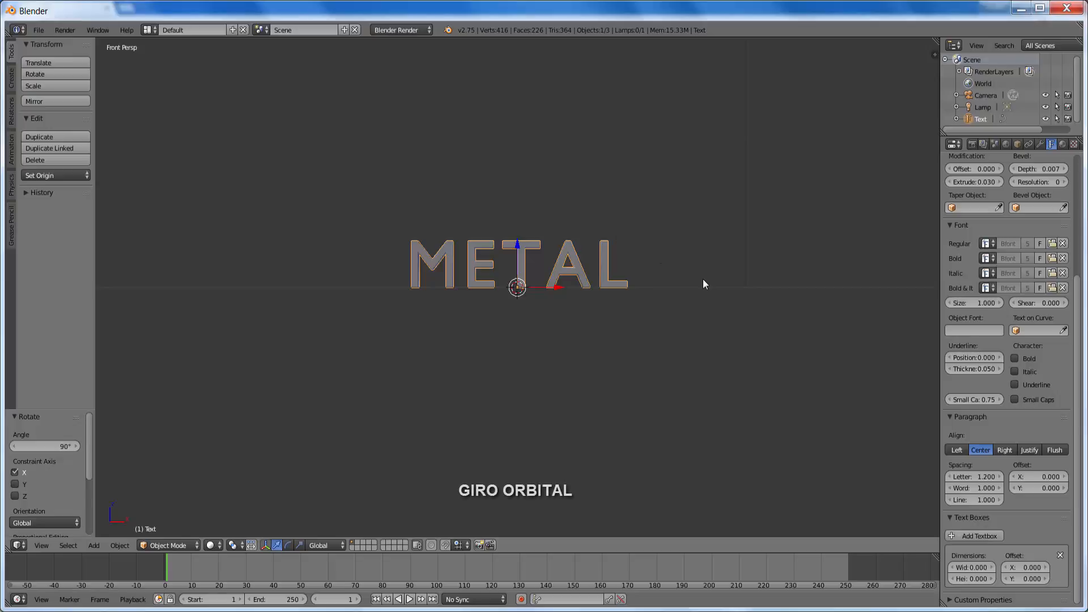
Convert the METAL text object to a mesh.
{"action": "middle_click_drag", "start_coordinate": [703, 283], "coordinate": [630, 318]}
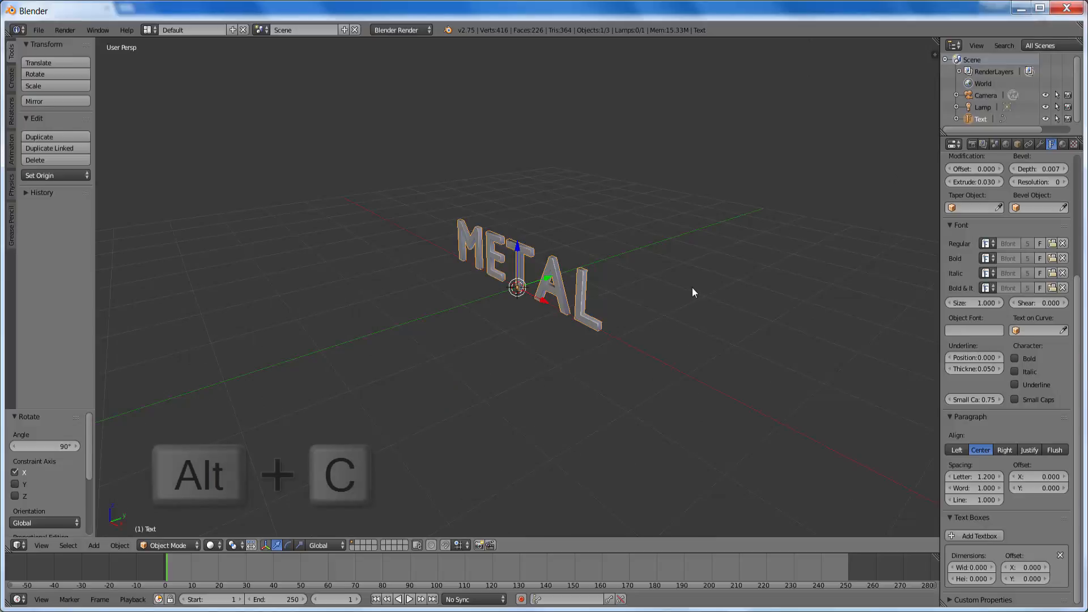
{"action": "key", "text": "alt+c"}
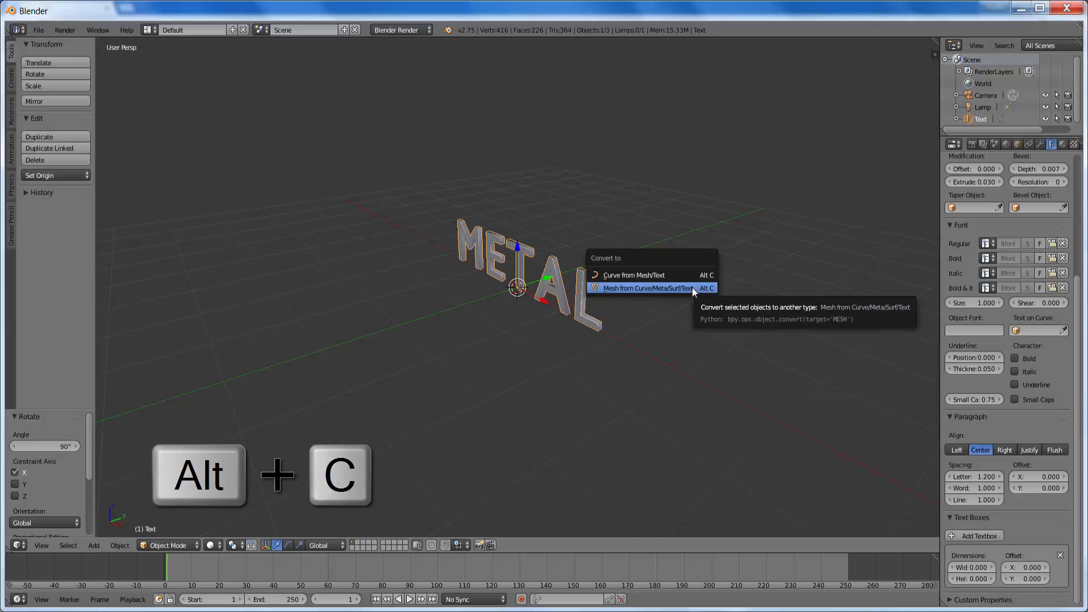
{"action": "left_click", "coordinate": [632, 288]}
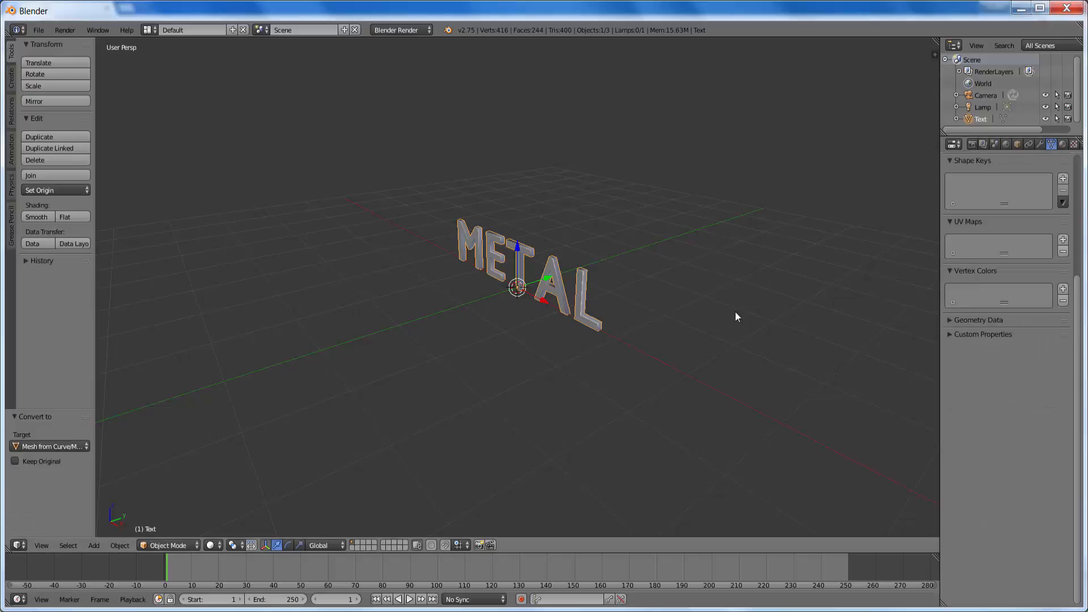
Switch the 3D viewport to the camera view.
{"action": "scroll", "coordinate": [539, 197], "scroll_direction": "up", "scroll_amount": 1}
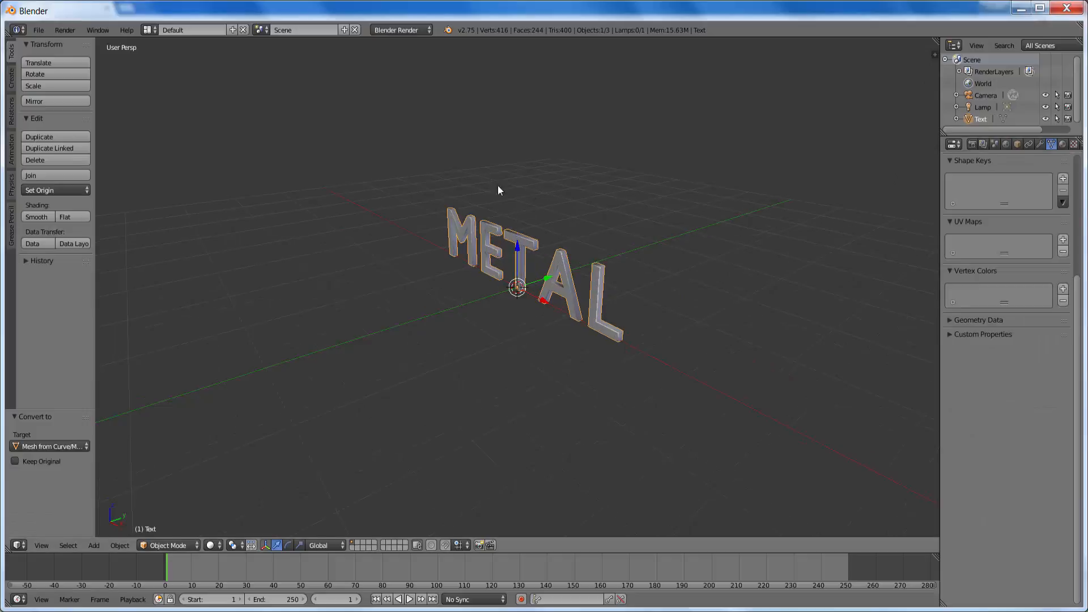
{"action": "left_click", "coordinate": [43, 547]}
{"action": "left_click", "coordinate": [59, 503]}
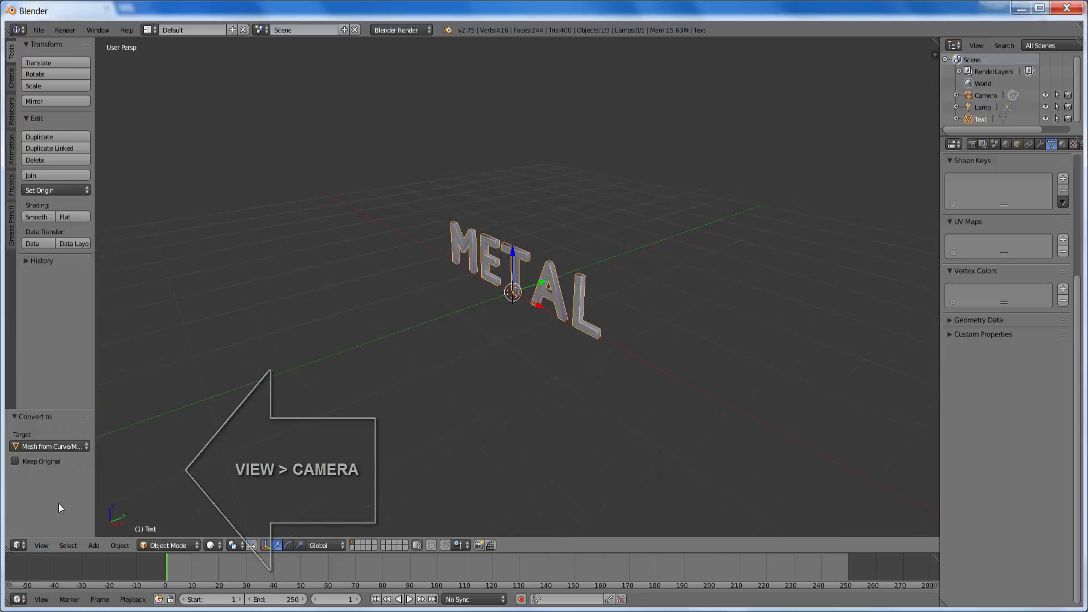
Show the 3D viewport's Properties region and turn on Lock Camera to View.
{"action": "scroll", "coordinate": [702, 343], "scroll_direction": "up", "scroll_amount": 3}
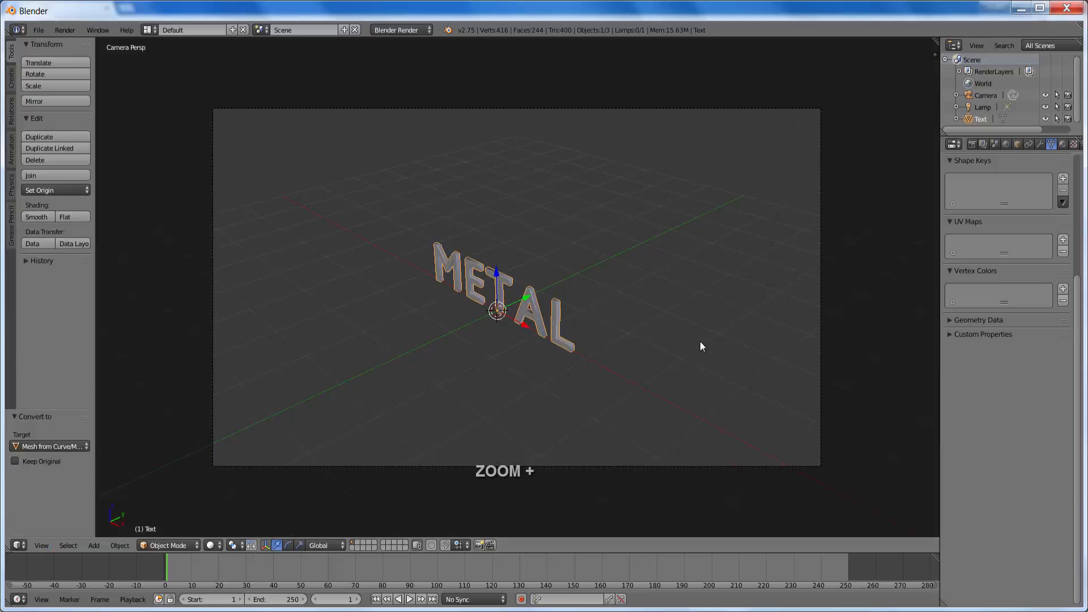
{"action": "scroll", "coordinate": [701, 346], "scroll_direction": "up", "scroll_amount": 1}
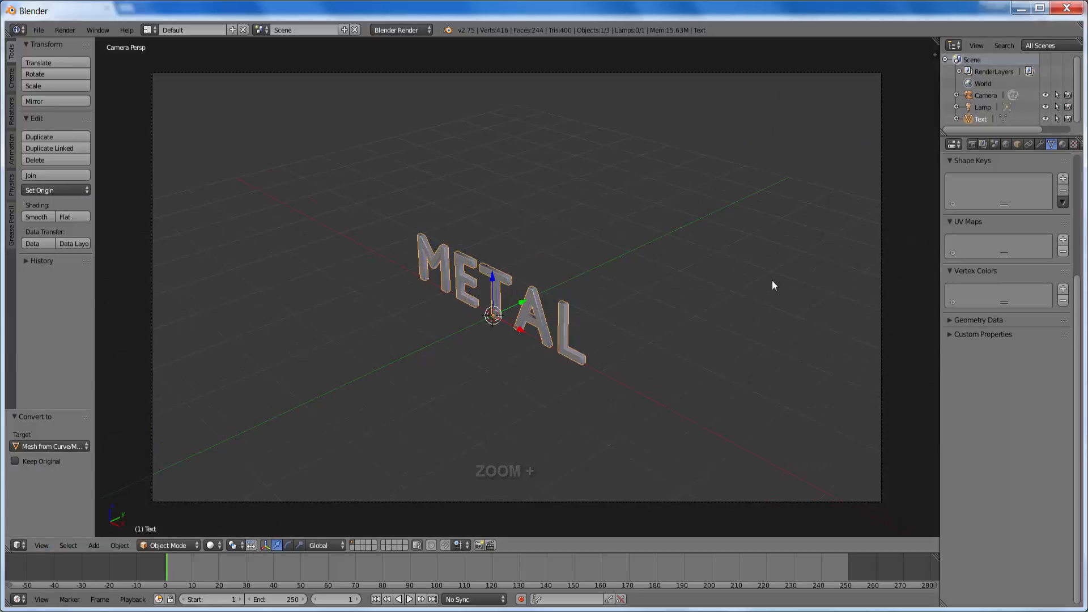
{"action": "key", "text": "n"}
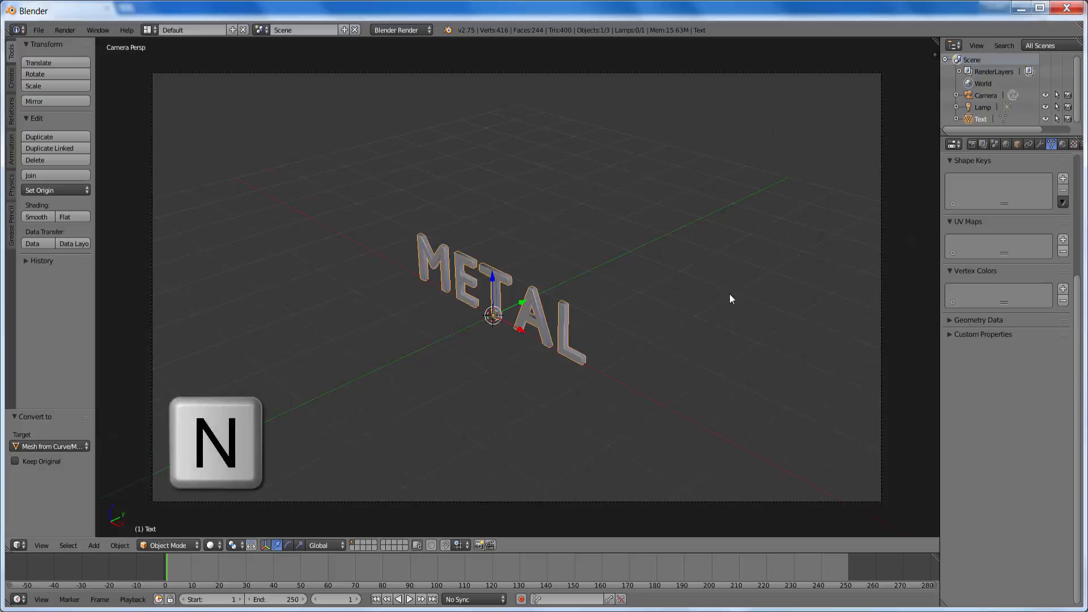
{"action": "key", "text": "n"}
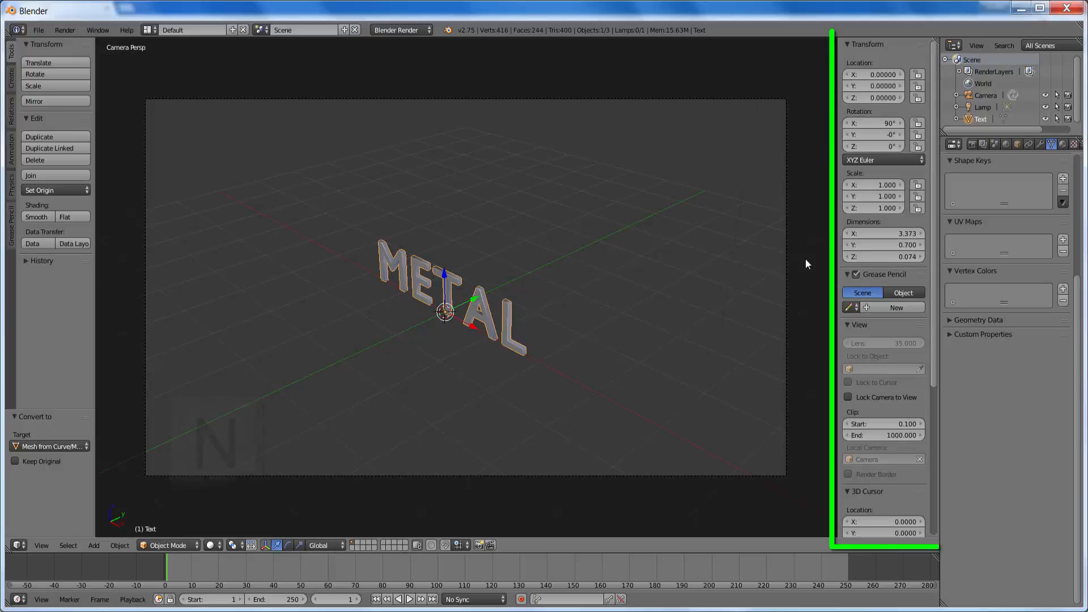
{"action": "left_click", "coordinate": [848, 397]}
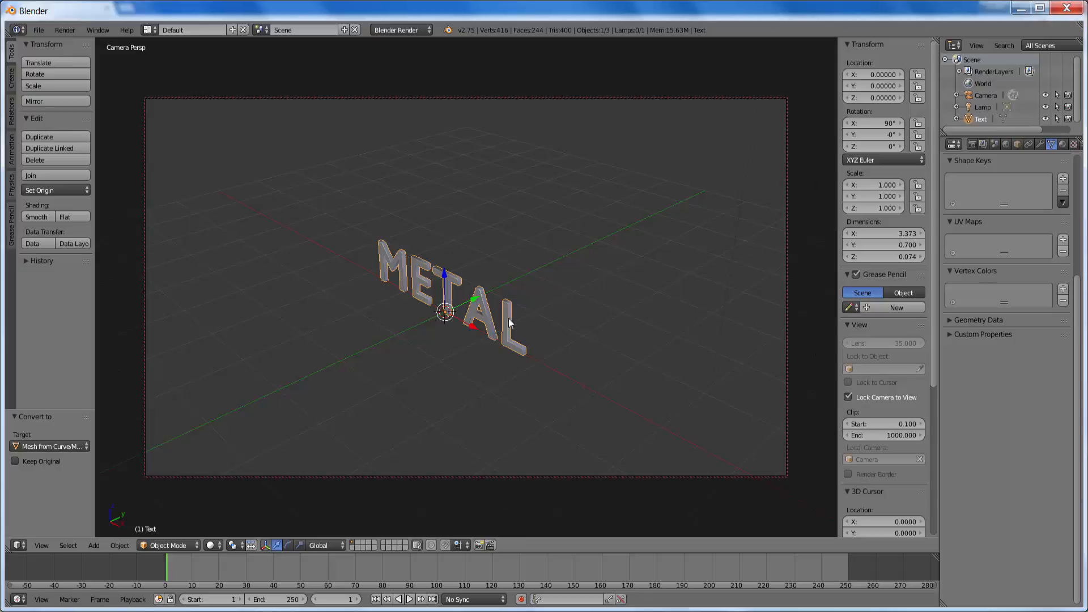
Reframe the locked camera closer and lower so the METAL text faces it more frontally and fills most of the frame.
{"action": "scroll", "coordinate": [459, 352], "scroll_direction": "up", "scroll_amount": 3}
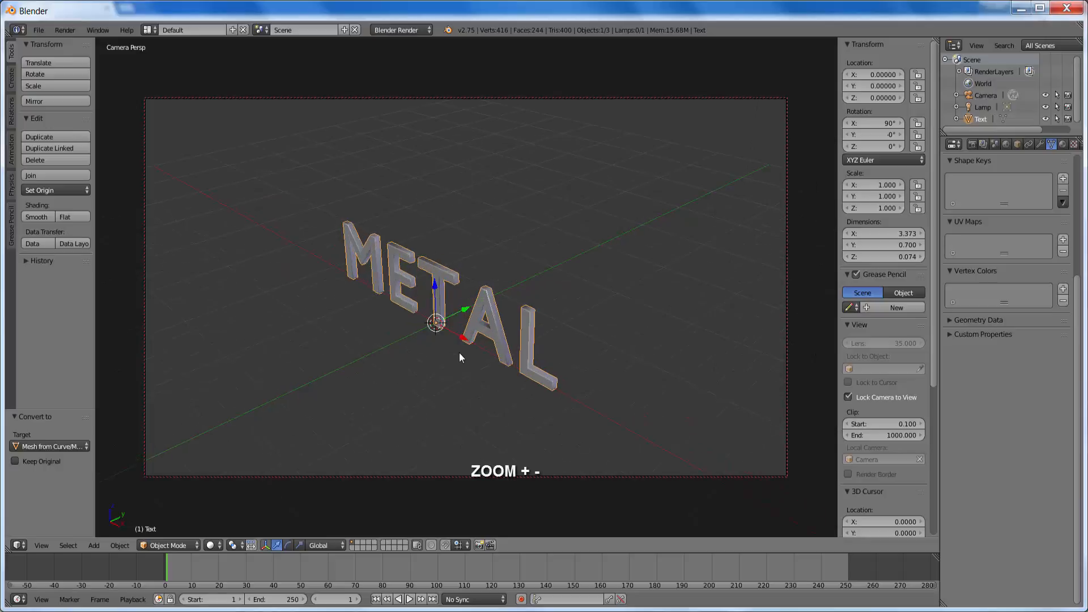
{"action": "scroll", "coordinate": [459, 352], "scroll_direction": "up", "scroll_amount": 2}
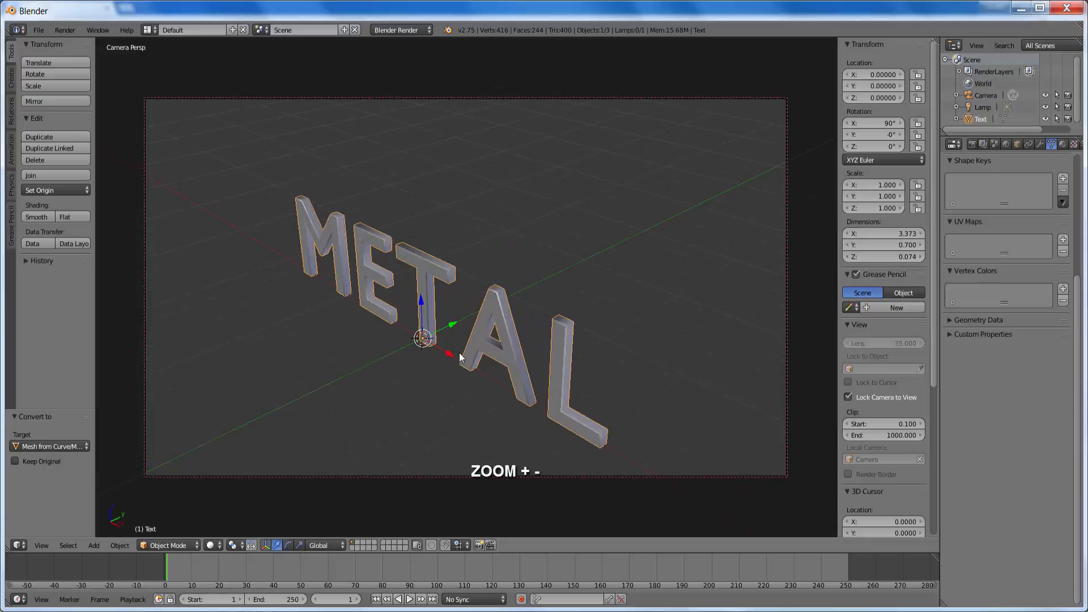
{"action": "scroll", "coordinate": [459, 352], "scroll_direction": "down", "scroll_amount": 2}
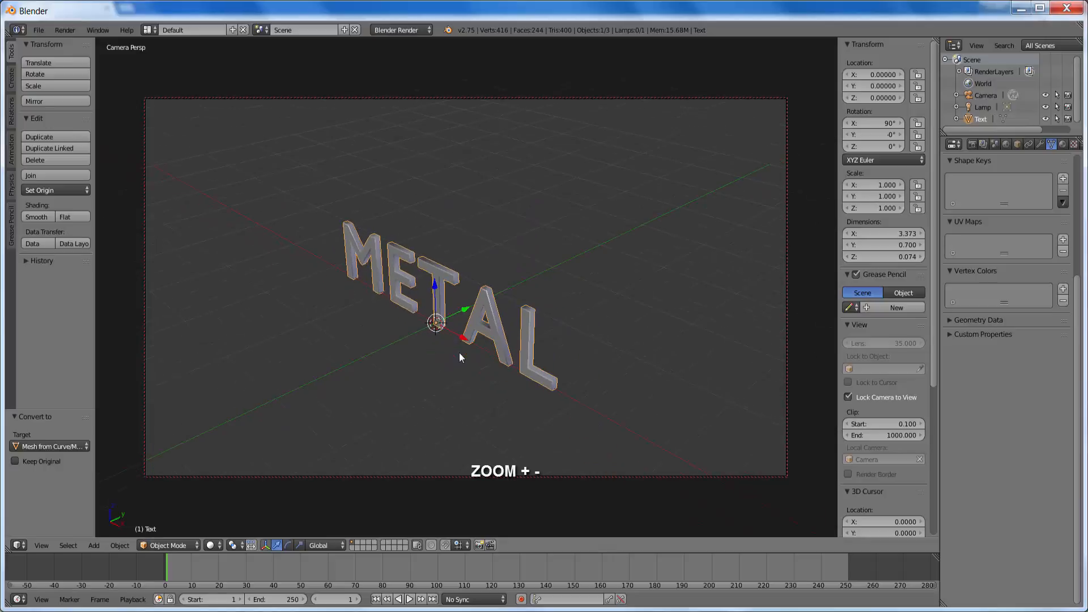
{"action": "scroll", "coordinate": [459, 354], "scroll_direction": "down", "scroll_amount": 1}
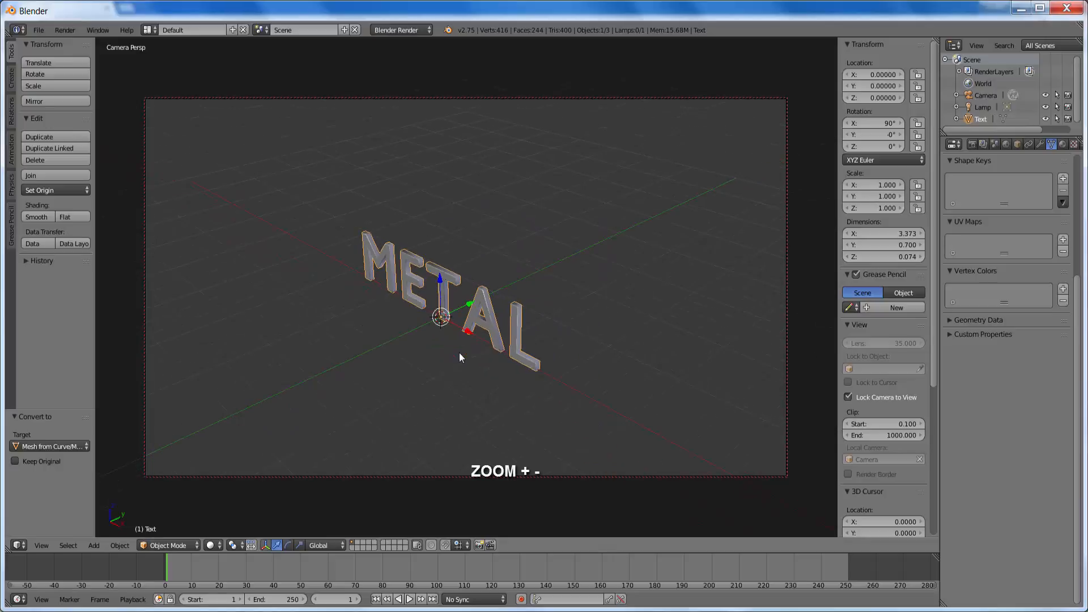
{"action": "scroll", "coordinate": [459, 353], "scroll_direction": "up", "scroll_amount": 3}
{"action": "scroll", "coordinate": [459, 354], "scroll_direction": "down", "scroll_amount": 2}
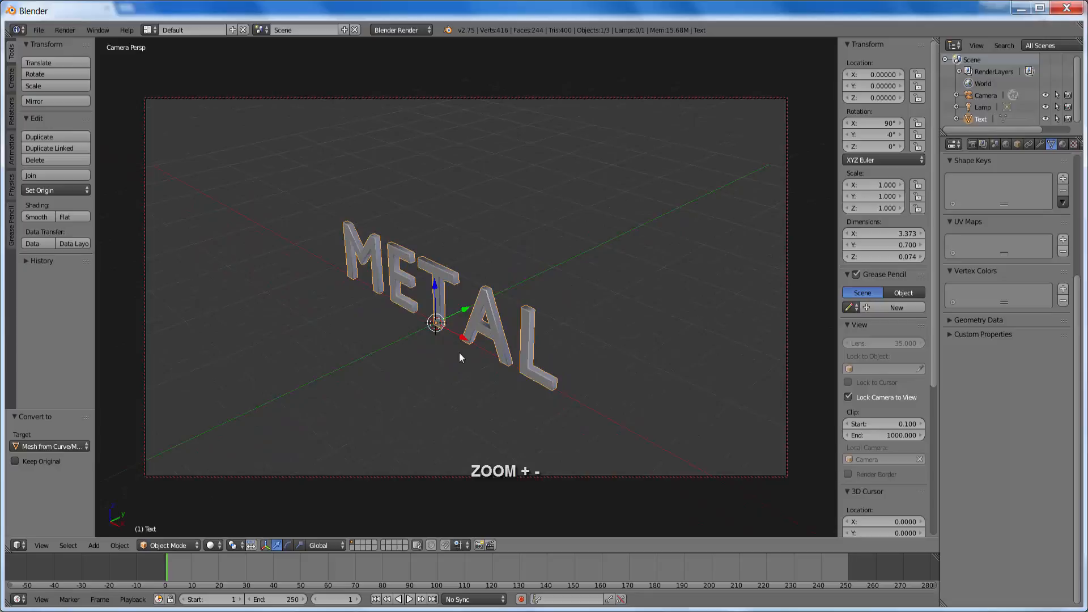
{"action": "scroll", "coordinate": [459, 352], "scroll_direction": "up", "scroll_amount": 2}
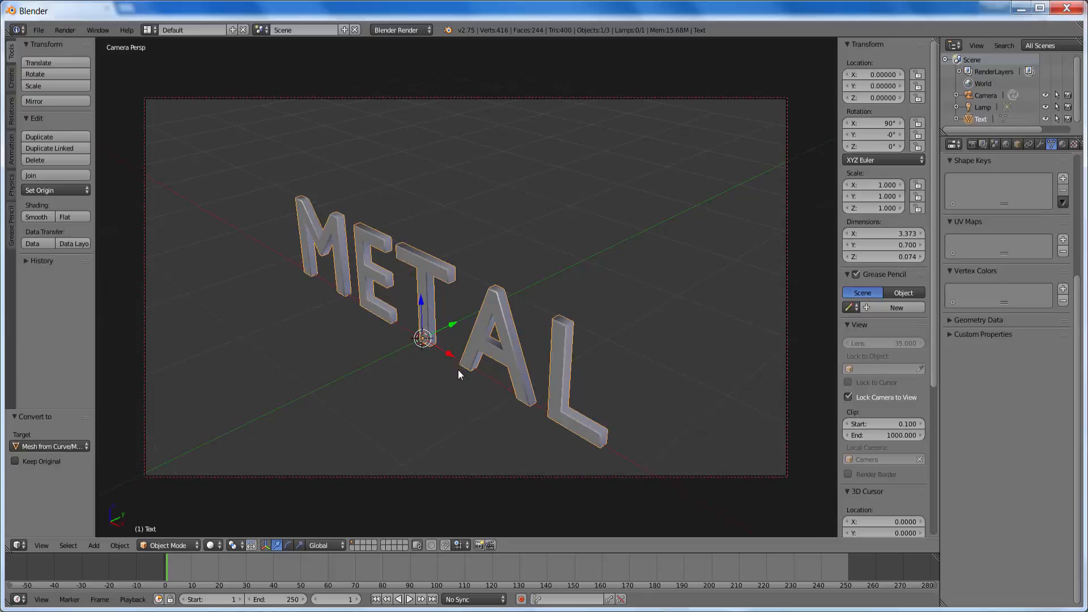
{"action": "middle_click_drag", "start_coordinate": [458, 369], "coordinate": [474, 340]}
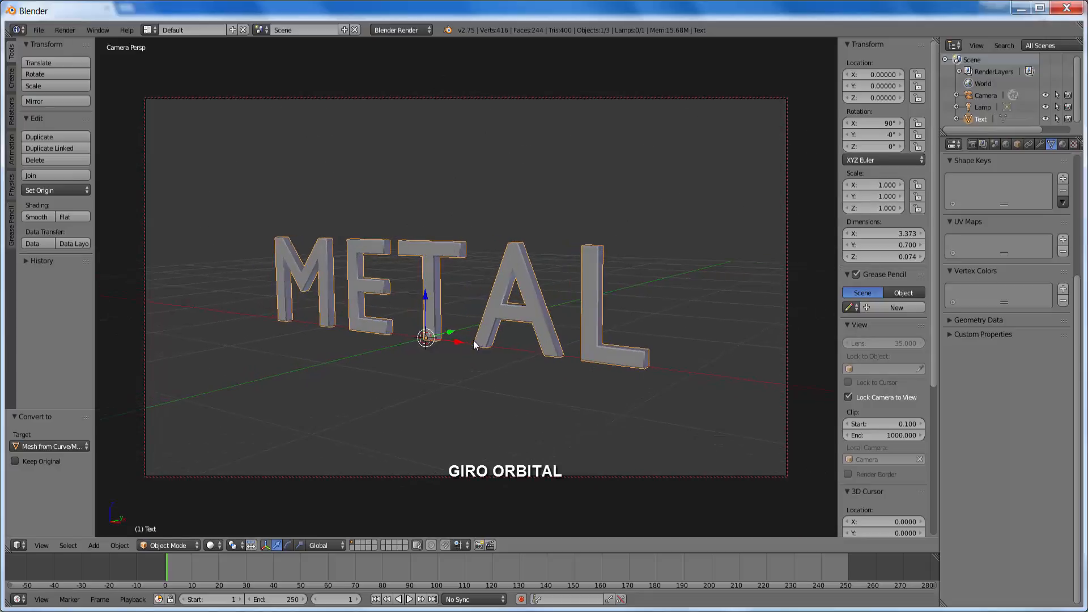
{"action": "scroll", "coordinate": [549, 371], "scroll_direction": "up", "scroll_amount": 2}
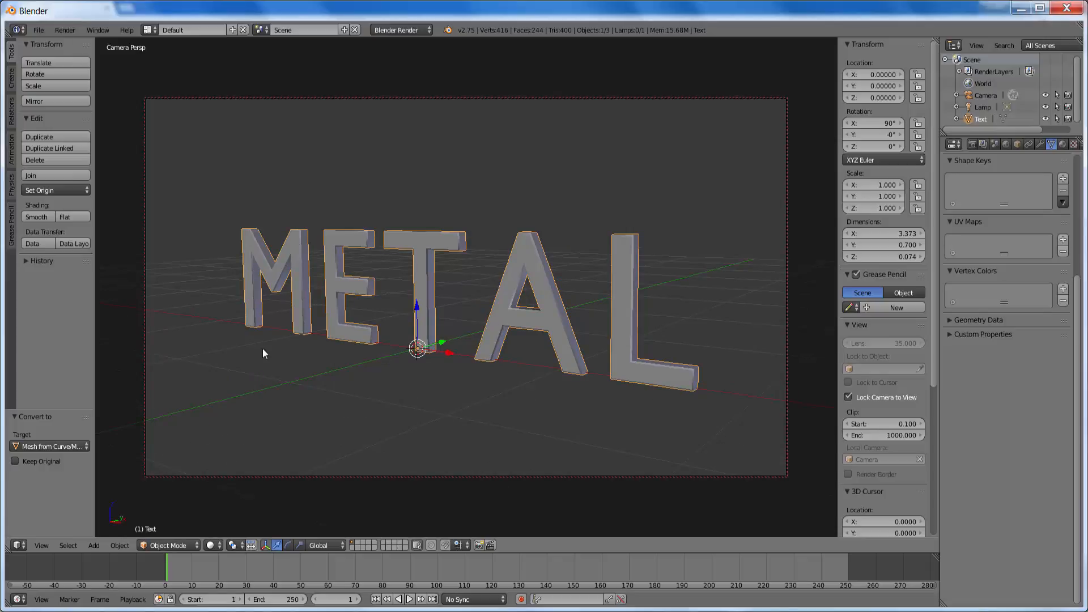
Render the reframed METAL text to check its lighting, and return to the 3D viewport.
{"action": "key", "text": "F12"}
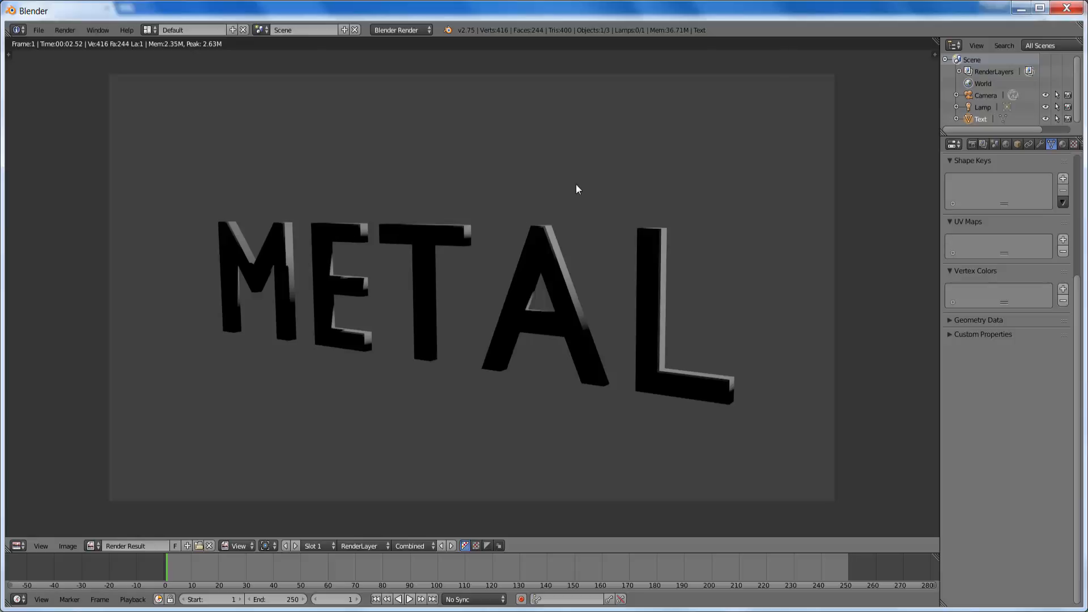
{"action": "key", "text": "Escape"}
{"action": "key", "text": "Escape"}
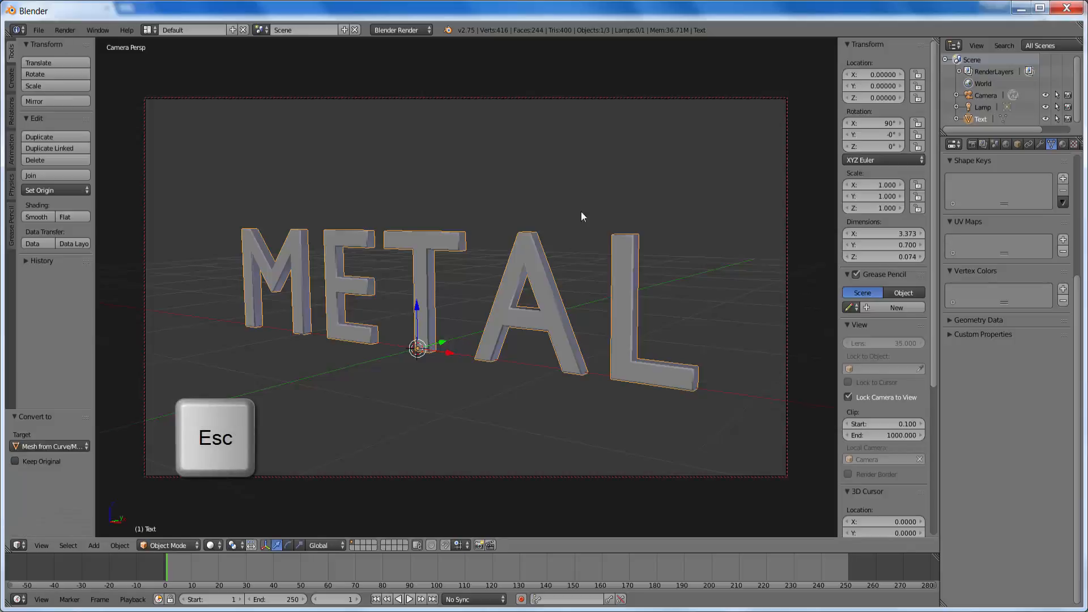
In the top view, move the lamp in front of the text to about X 1.74, Y -0.85, and test-render the new lighting.
{"action": "left_click", "coordinate": [42, 545]}
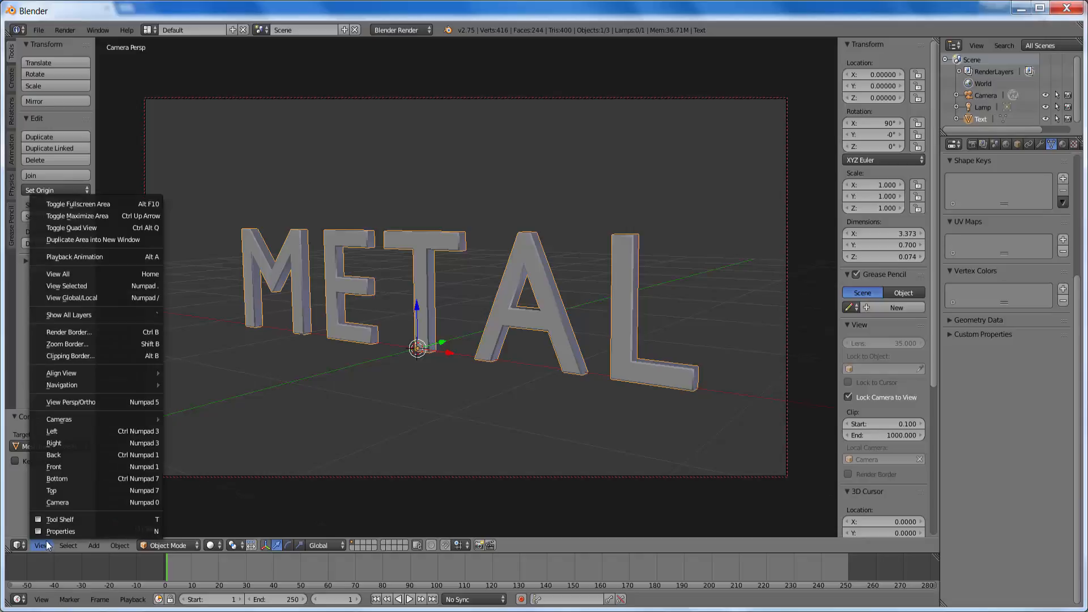
{"action": "left_click", "coordinate": [51, 490]}
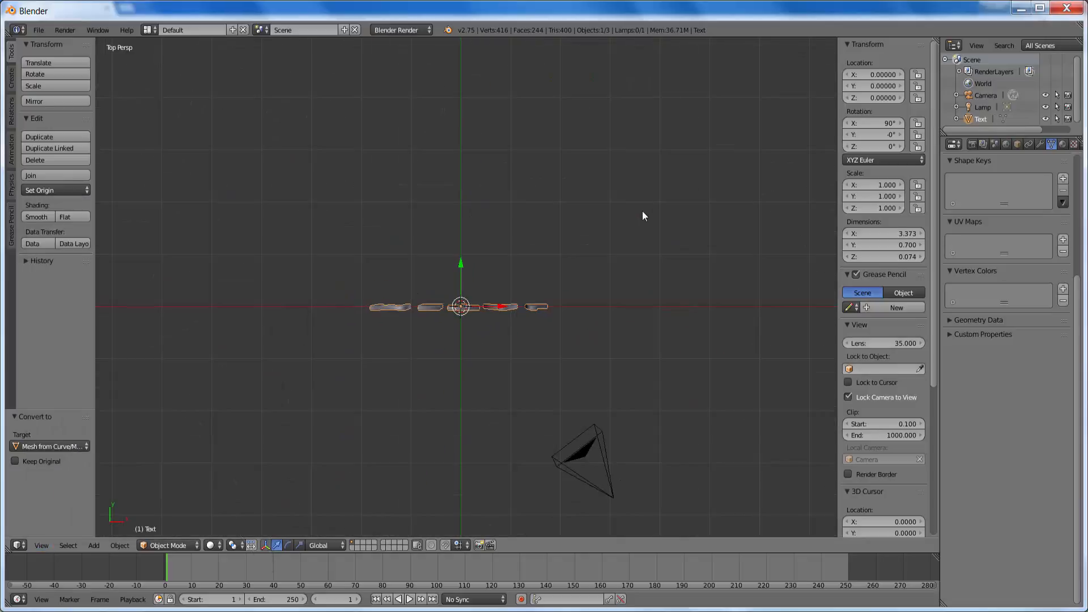
{"action": "scroll", "coordinate": [641, 210], "scroll_direction": "down", "scroll_amount": 3}
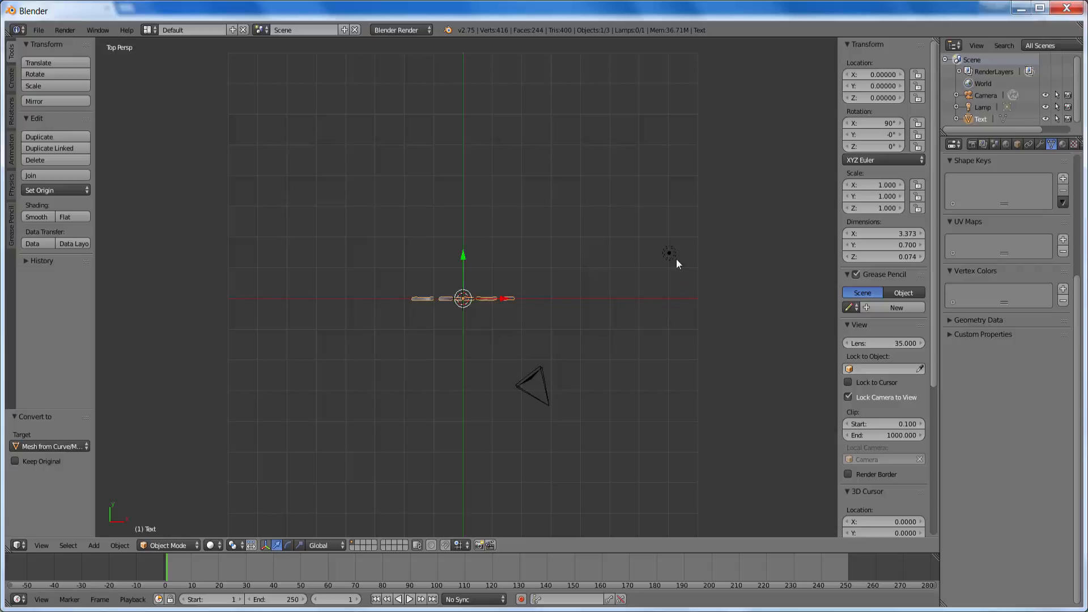
{"action": "right_click", "coordinate": [669, 254]}
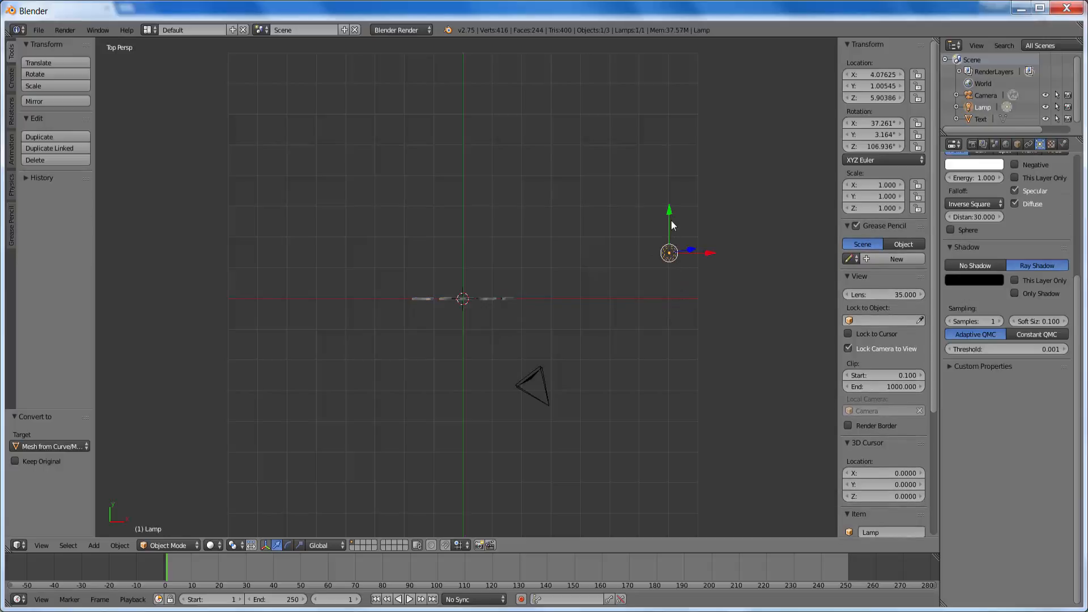
{"action": "left_click_drag", "start_coordinate": [670, 212], "coordinate": [593, 359]}
{"action": "key", "text": "F12"}
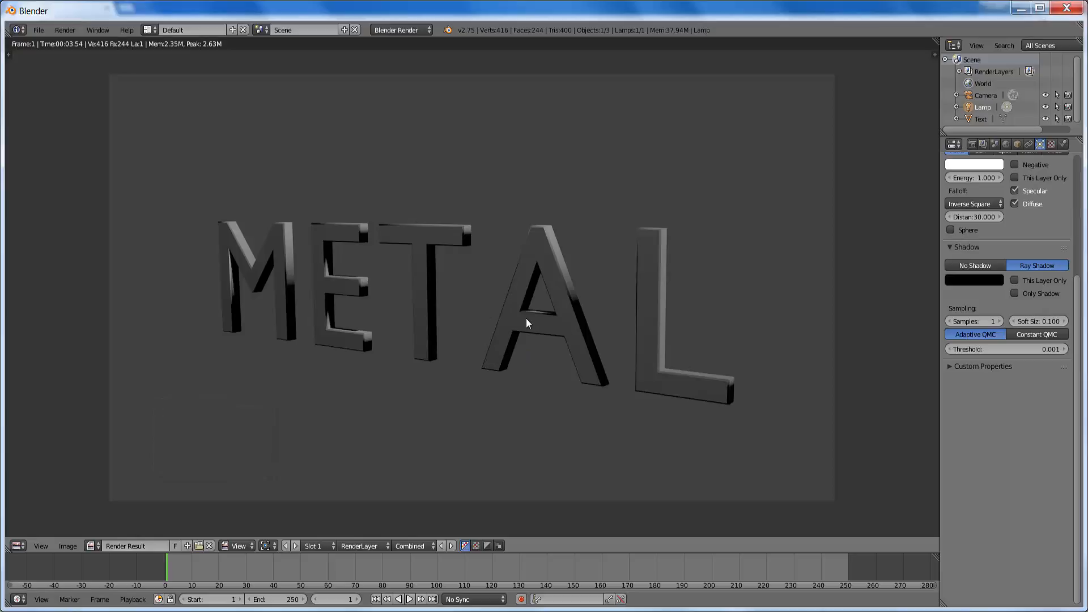
{"action": "key", "text": "Escape"}
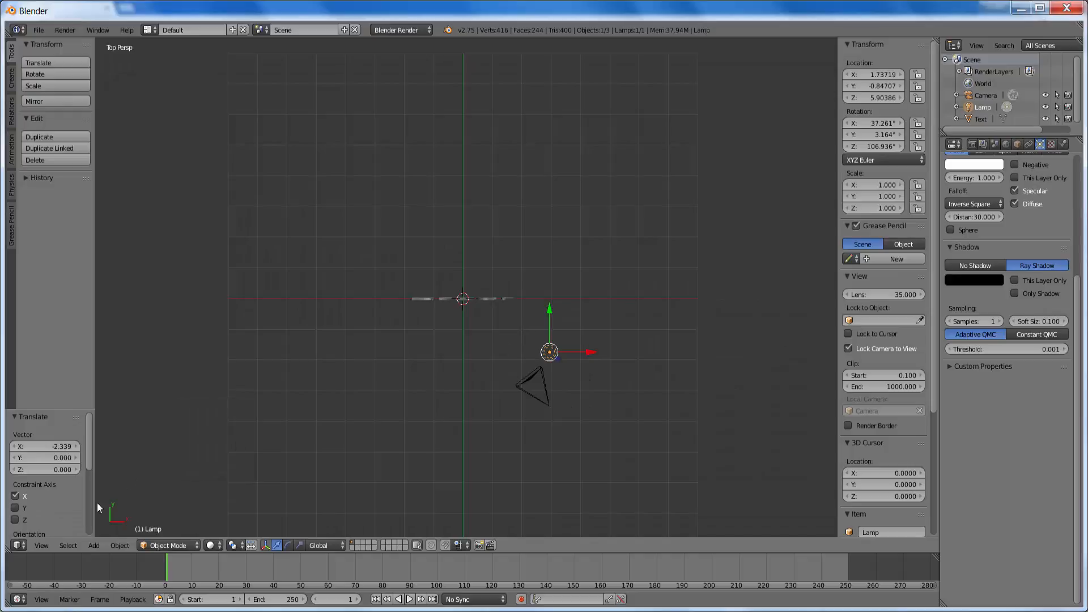
In the camera view, apply Remove Doubles to all vertices of the METAL mesh in Edit Mode and return to Object Mode.
{"action": "left_click", "coordinate": [40, 545]}
{"action": "left_click", "coordinate": [52, 499]}
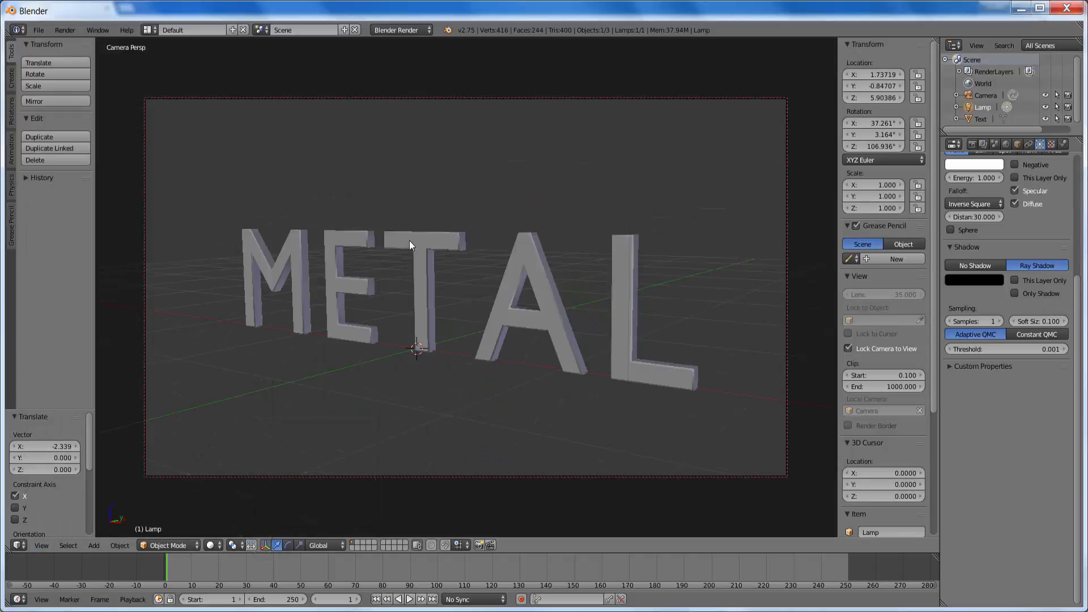
{"action": "right_click", "coordinate": [409, 240]}
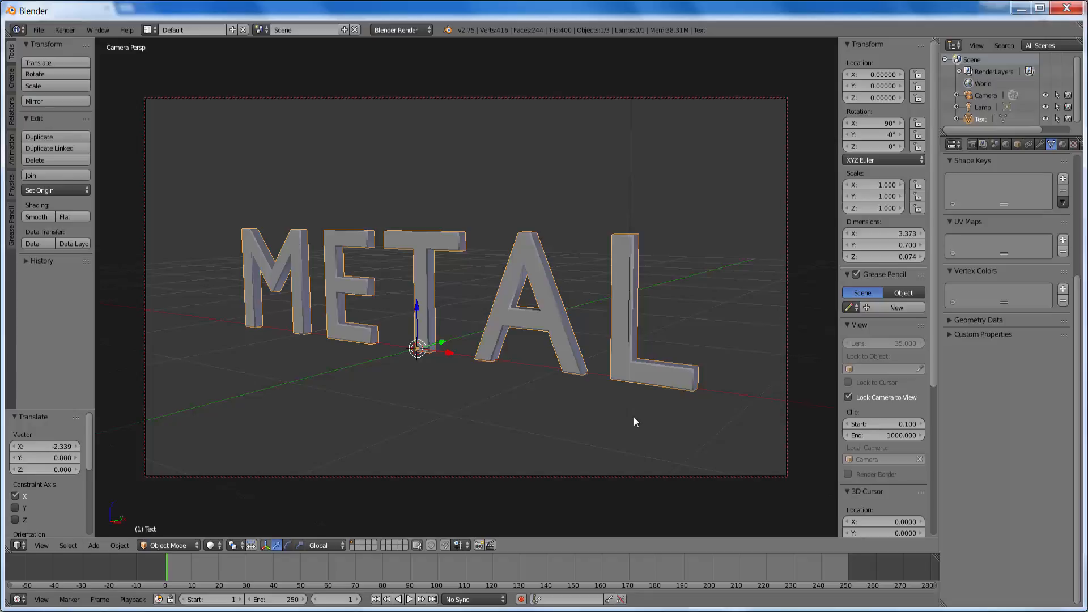
{"action": "left_click", "coordinate": [167, 545]}
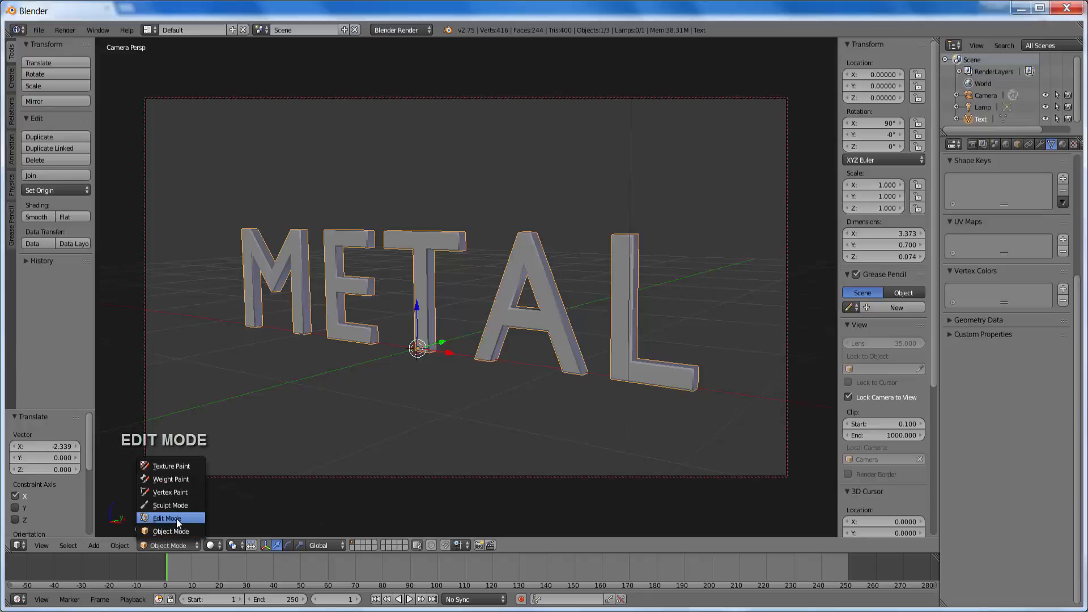
{"action": "left_click", "coordinate": [175, 518]}
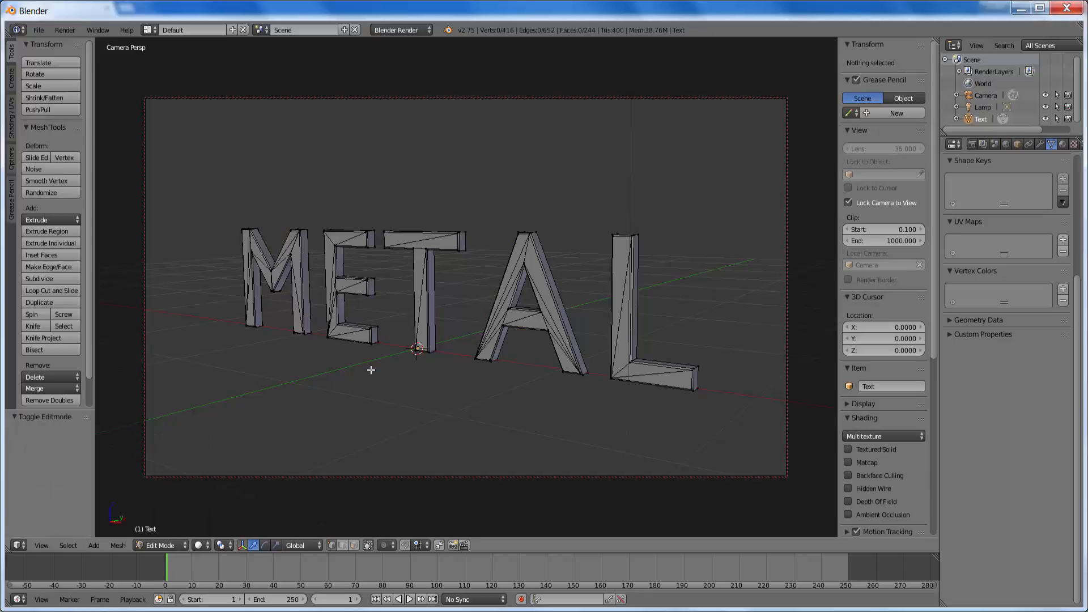
{"action": "key", "text": "a"}
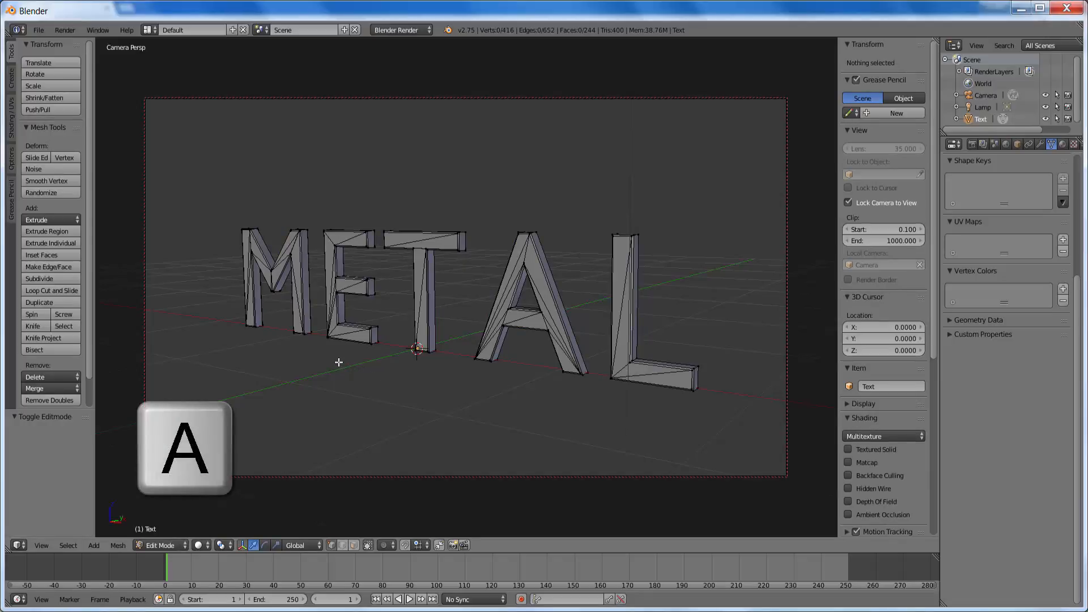
{"action": "key", "text": "a"}
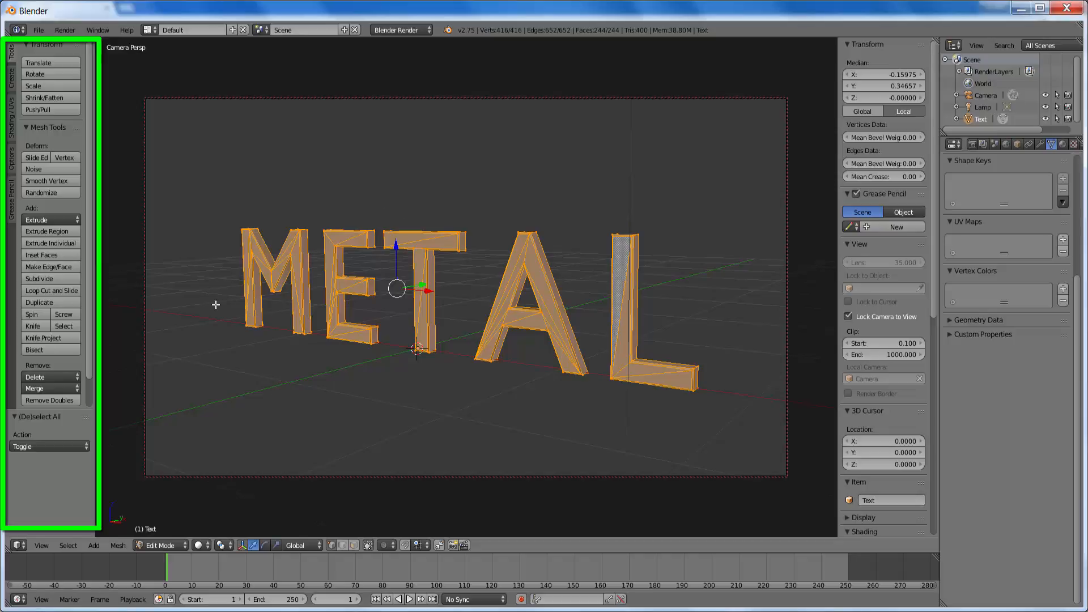
{"action": "left_click", "coordinate": [42, 400]}
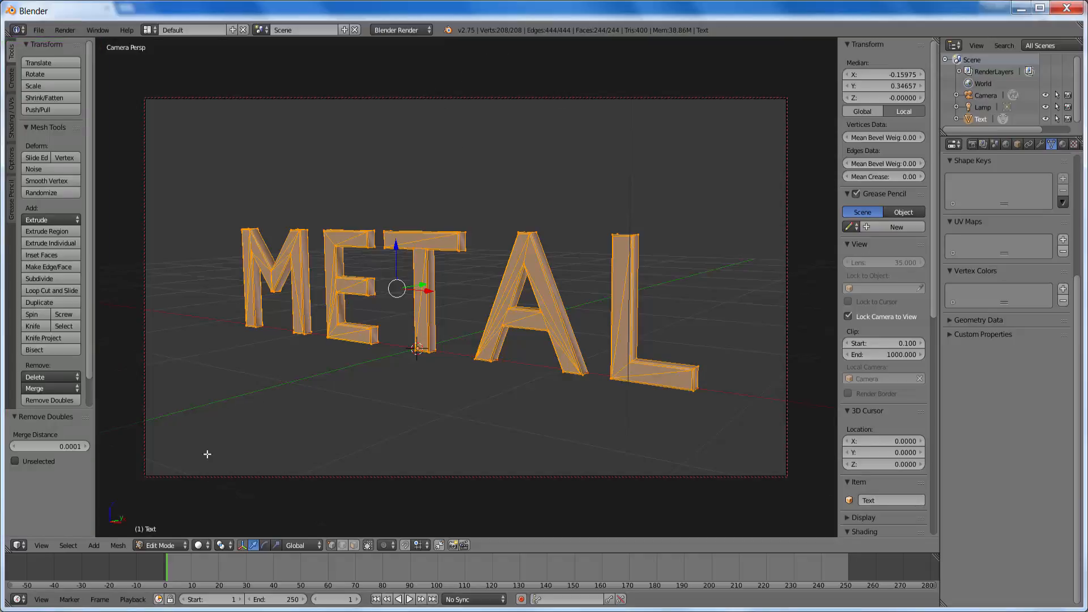
{"action": "left_click", "coordinate": [159, 546]}
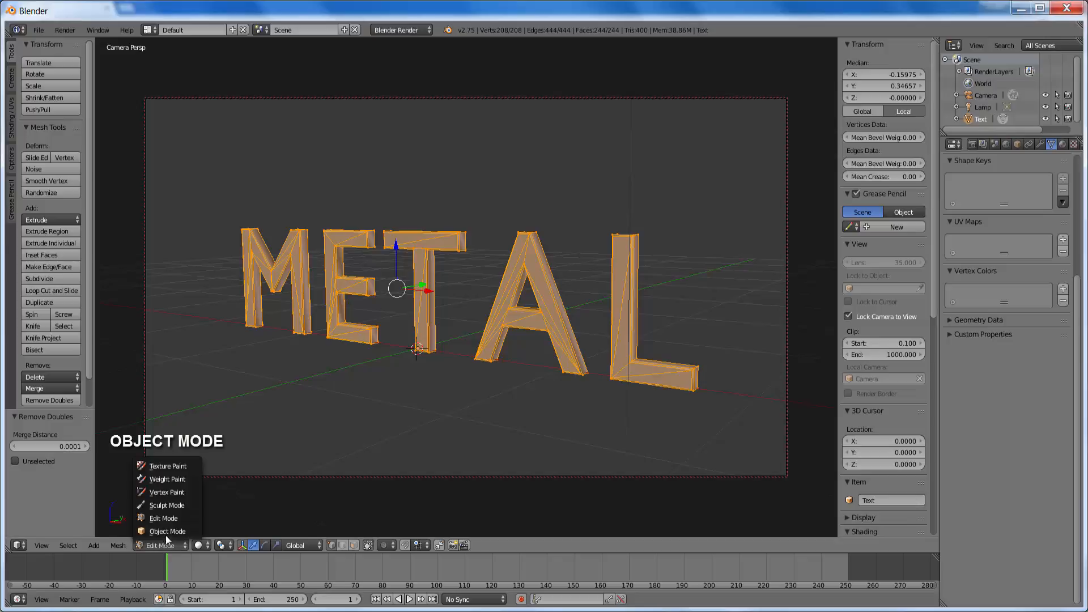
{"action": "left_click", "coordinate": [169, 531]}
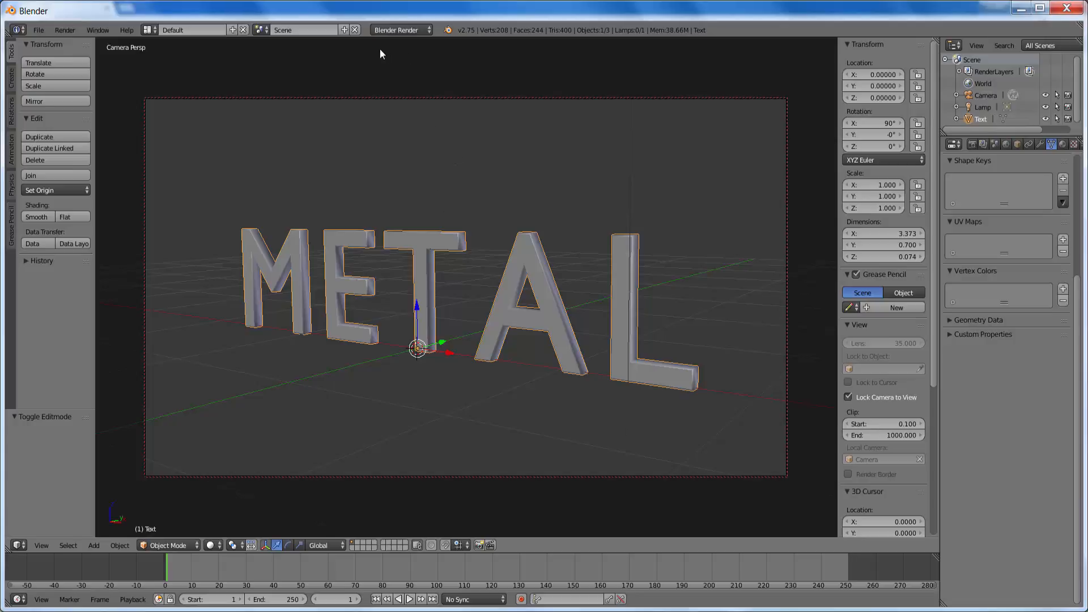
Switch the render engine to Cycles Render.
{"action": "left_click", "coordinate": [429, 30]}
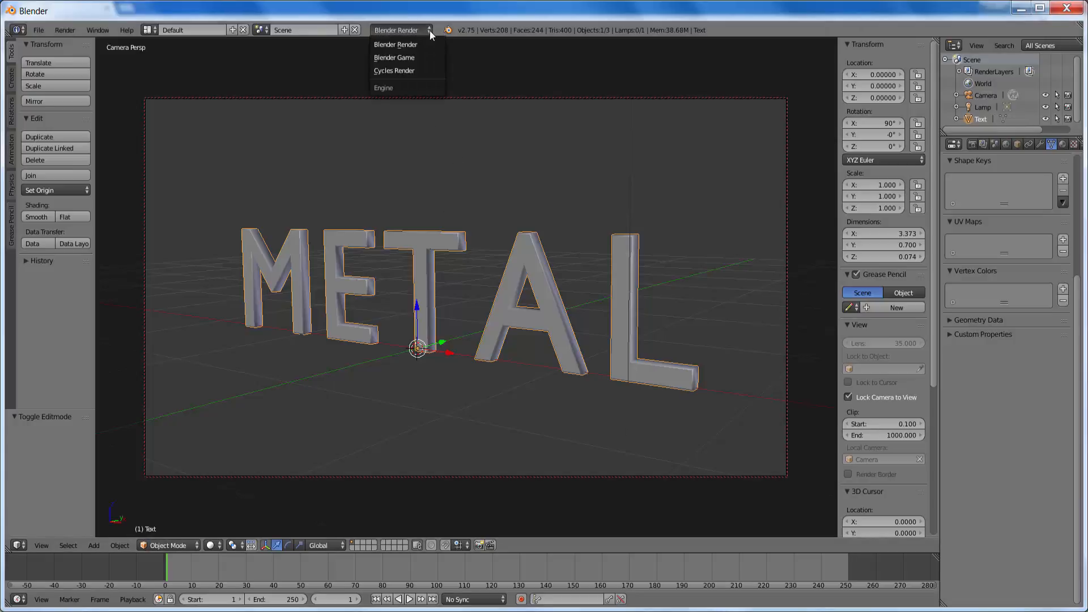
{"action": "left_click", "coordinate": [413, 68]}
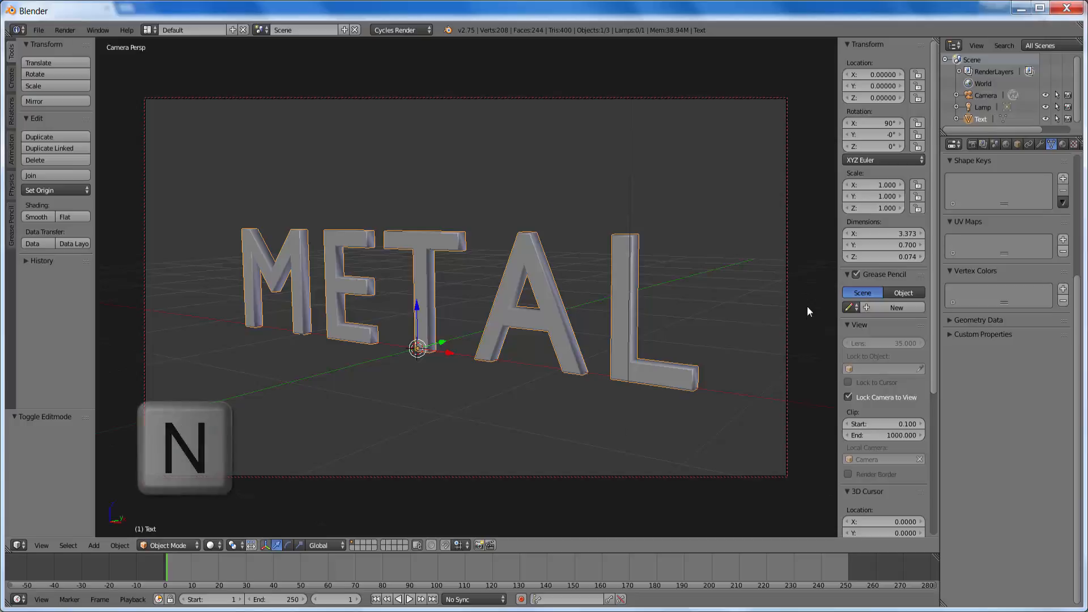
Hide the viewport's Properties region, and widen the properties editor to show the METAL text's material settings.
{"action": "key", "text": "n"}
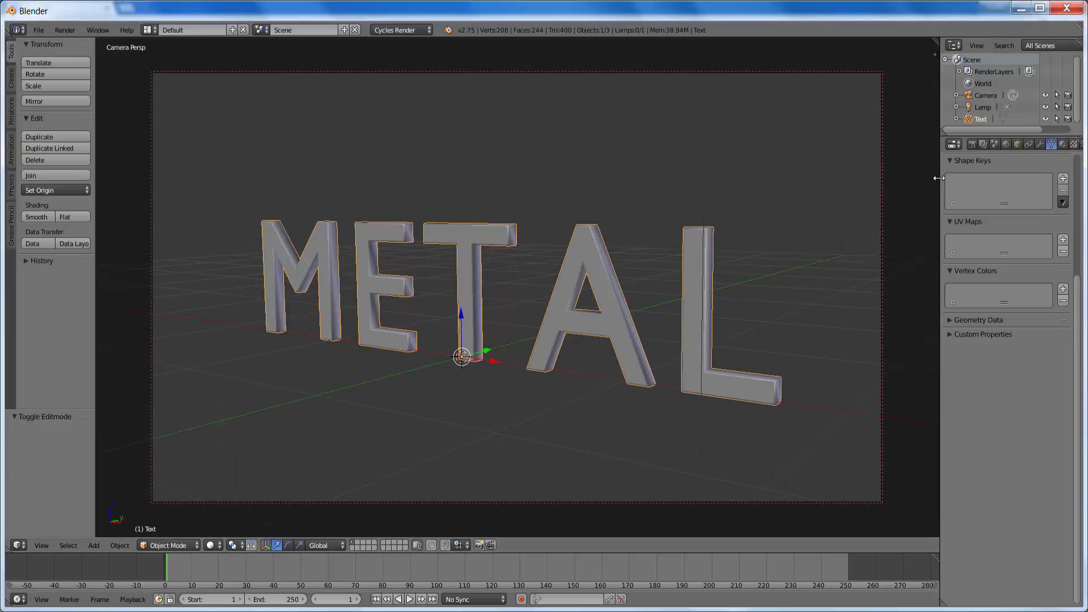
{"action": "left_click_drag", "start_coordinate": [940, 178], "coordinate": [901, 178]}
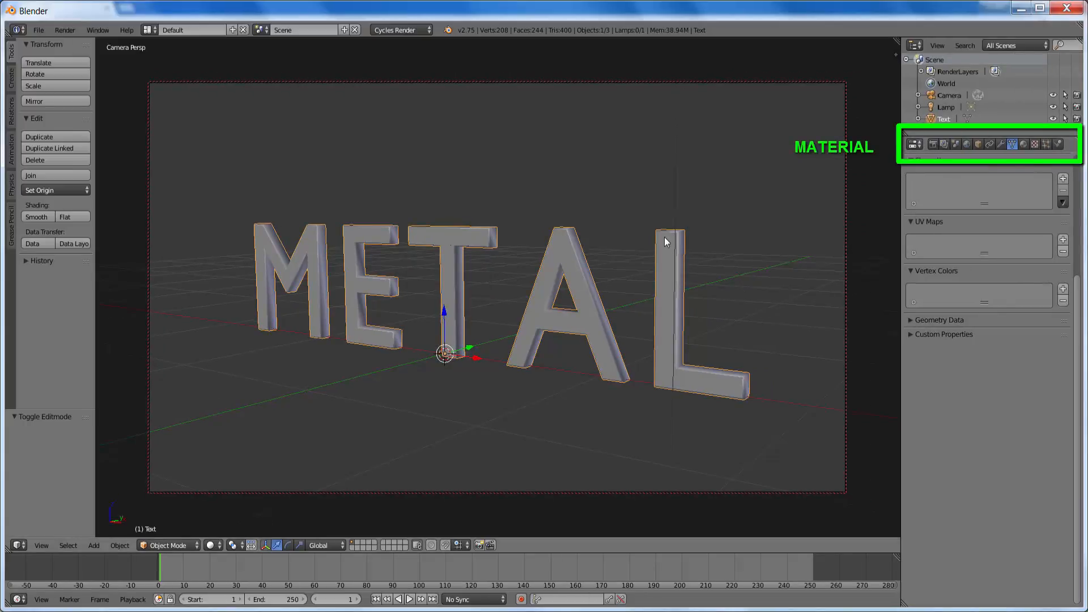
{"action": "left_click", "coordinate": [1024, 144]}
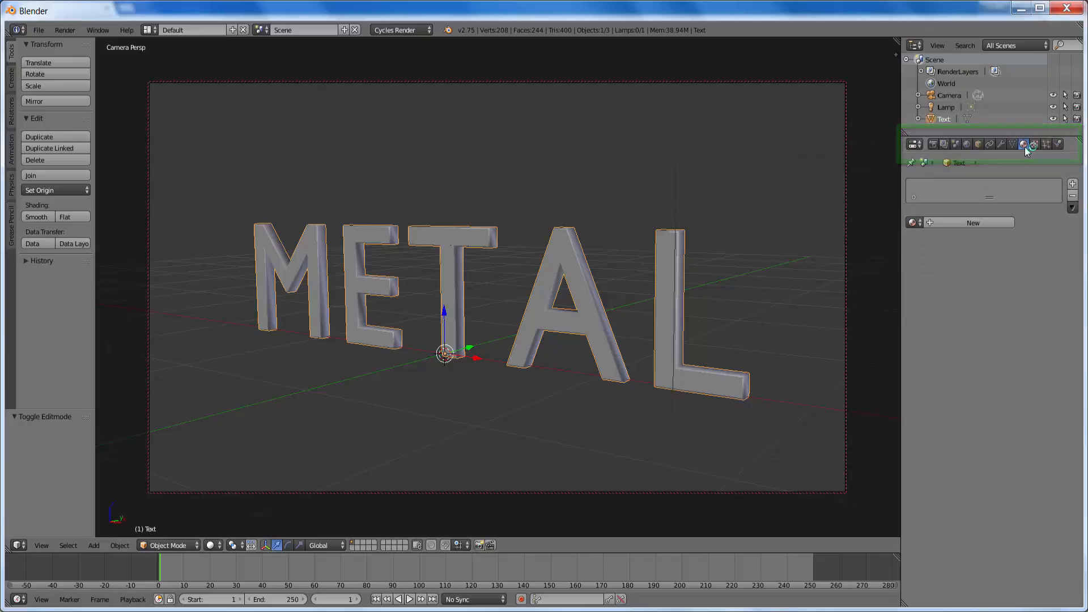
Create a new material for the METAL text and set its surface shader to Glossy BSDF.
{"action": "left_click", "coordinate": [974, 222]}
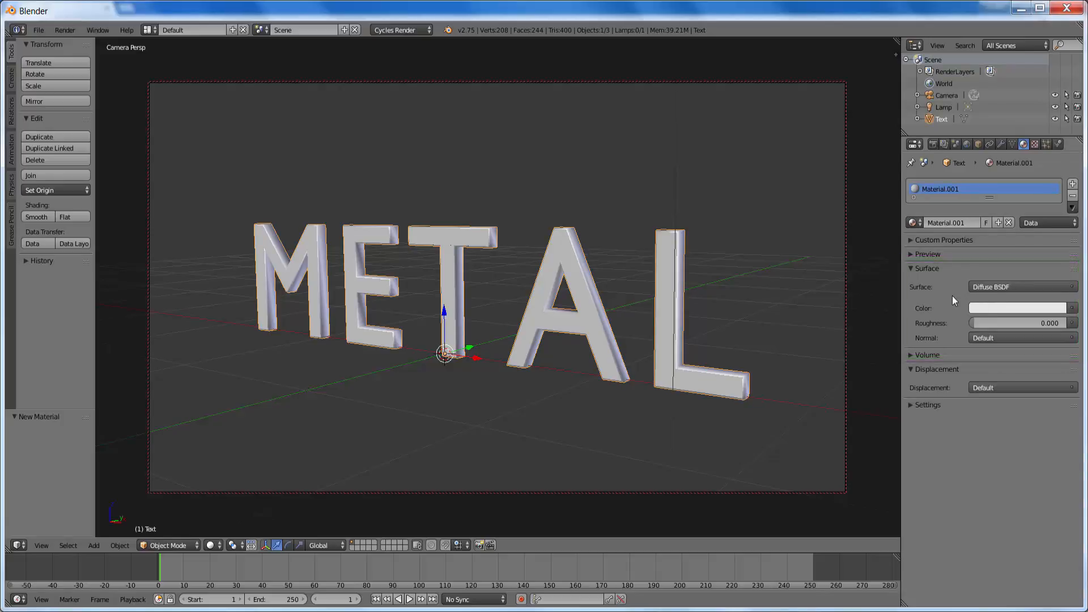
{"action": "left_click", "coordinate": [1076, 288]}
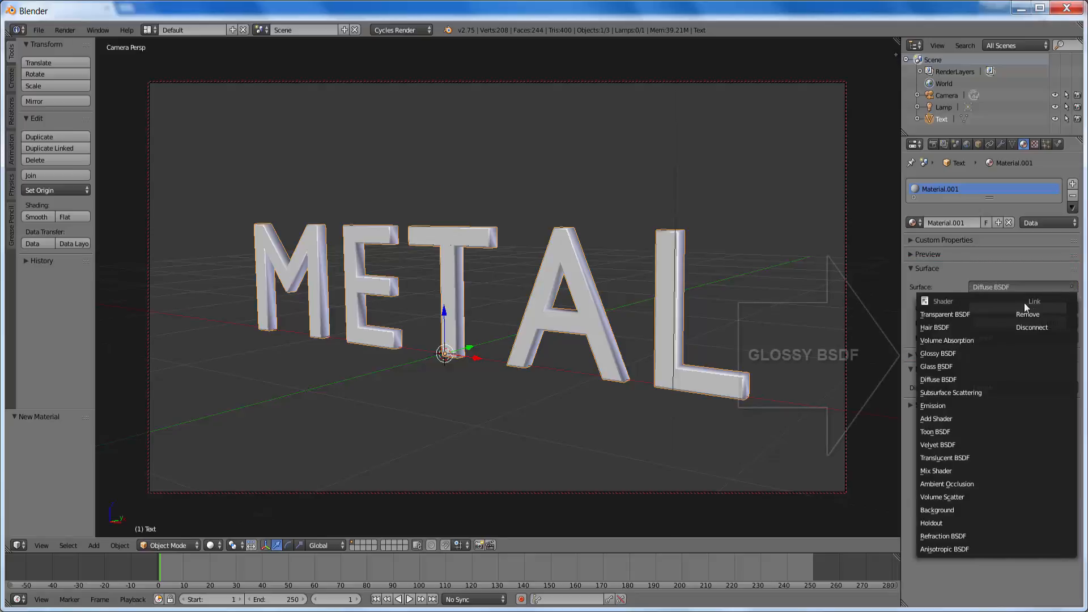
{"action": "left_click", "coordinate": [951, 352]}
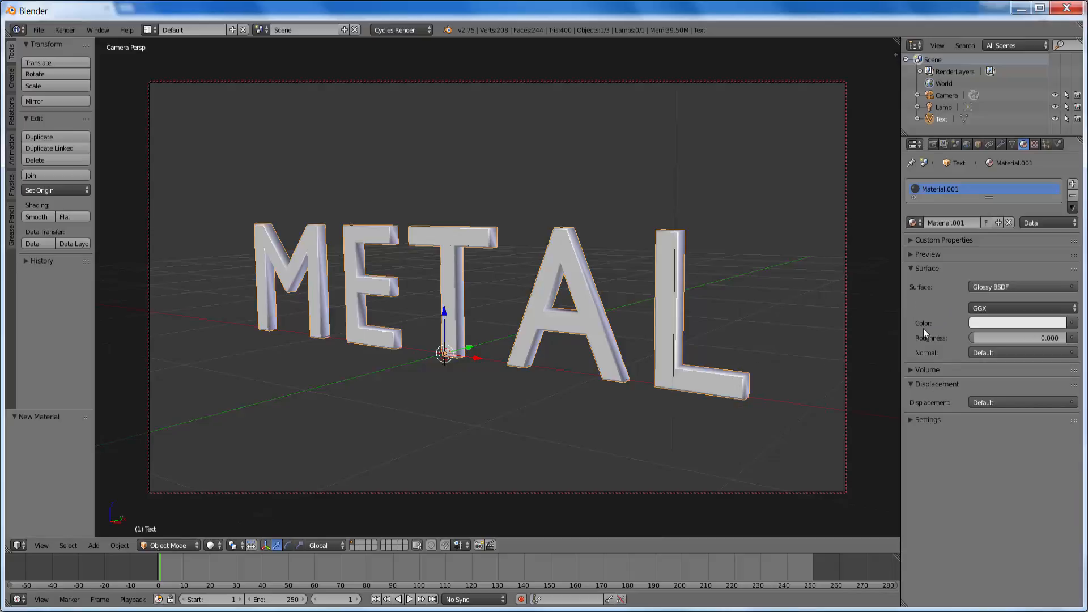
Use HDR_111_Parking_Lot_2_Prev.jpg as an Environment Texture for the glossy shader's color and test-render the text.
{"action": "left_click", "coordinate": [1072, 324]}
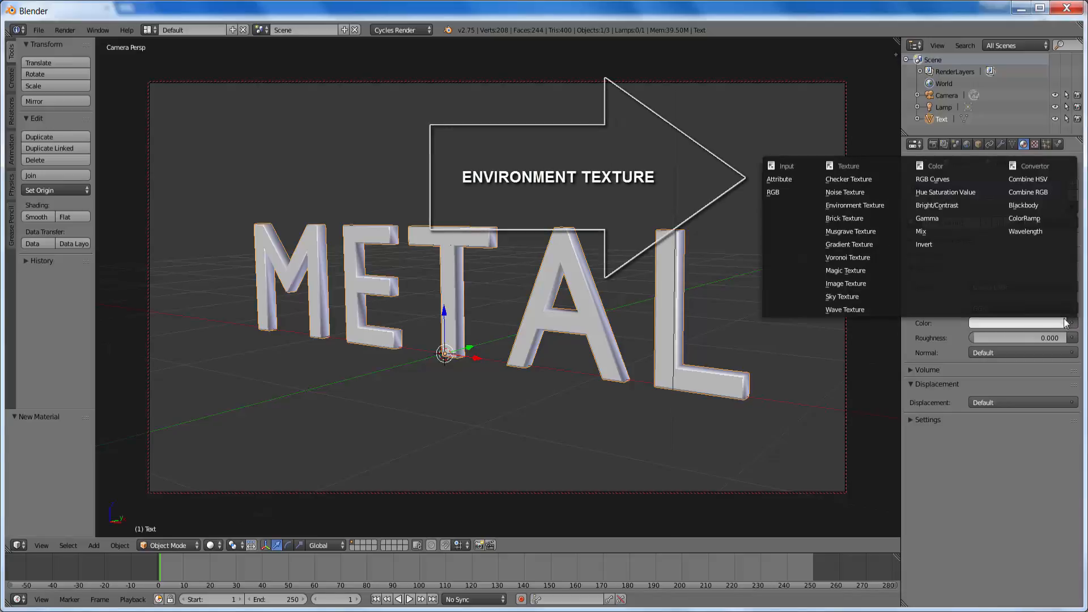
{"action": "left_click", "coordinate": [873, 205]}
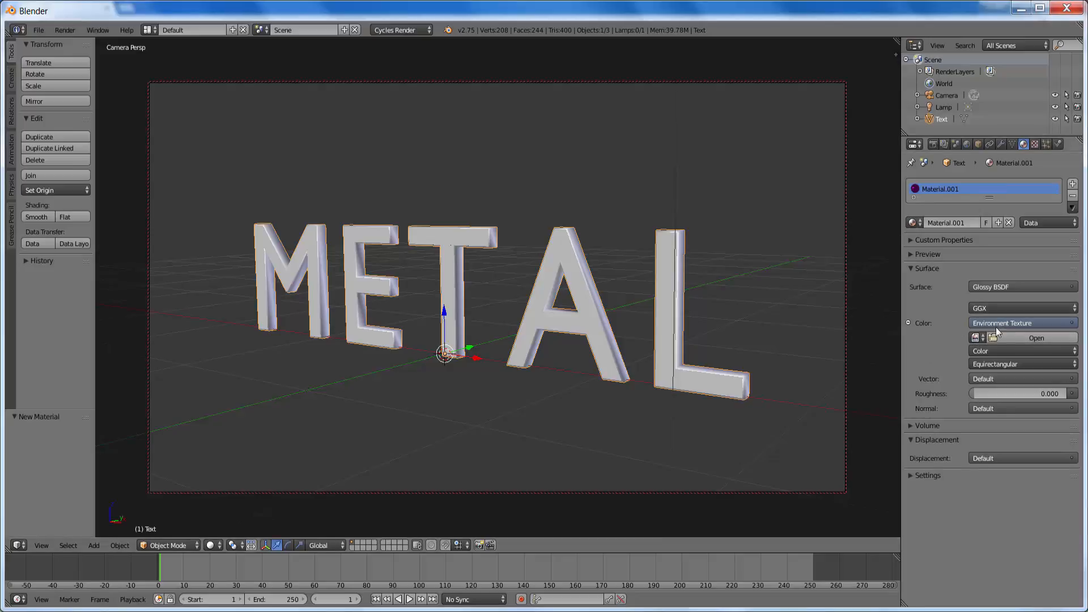
{"action": "left_click", "coordinate": [1037, 338]}
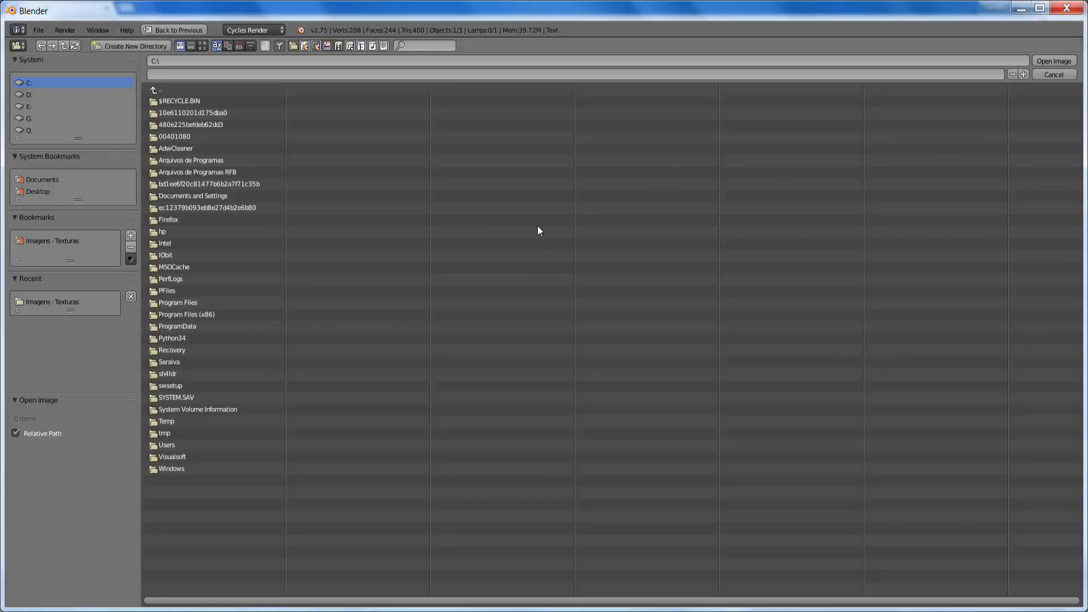
{"action": "left_click", "coordinate": [46, 239]}
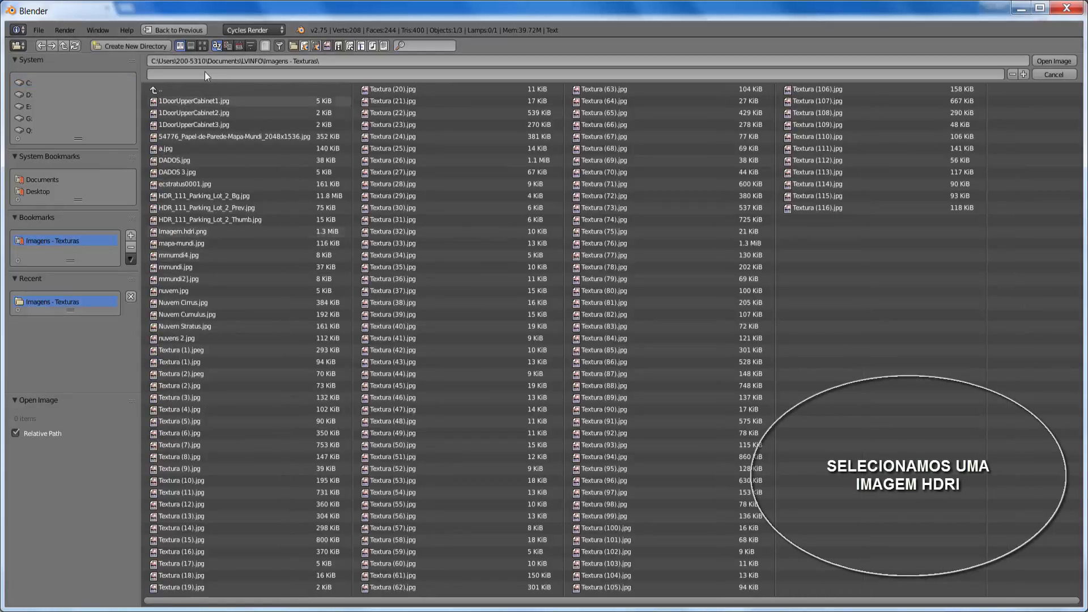
{"action": "left_click", "coordinate": [203, 46]}
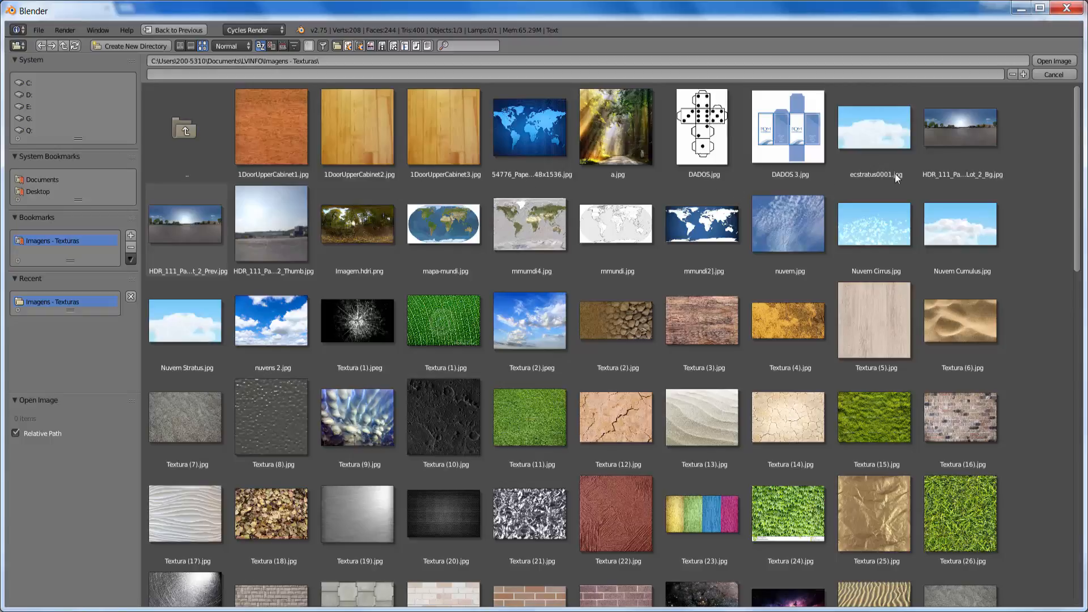
{"action": "left_click", "coordinate": [1045, 64]}
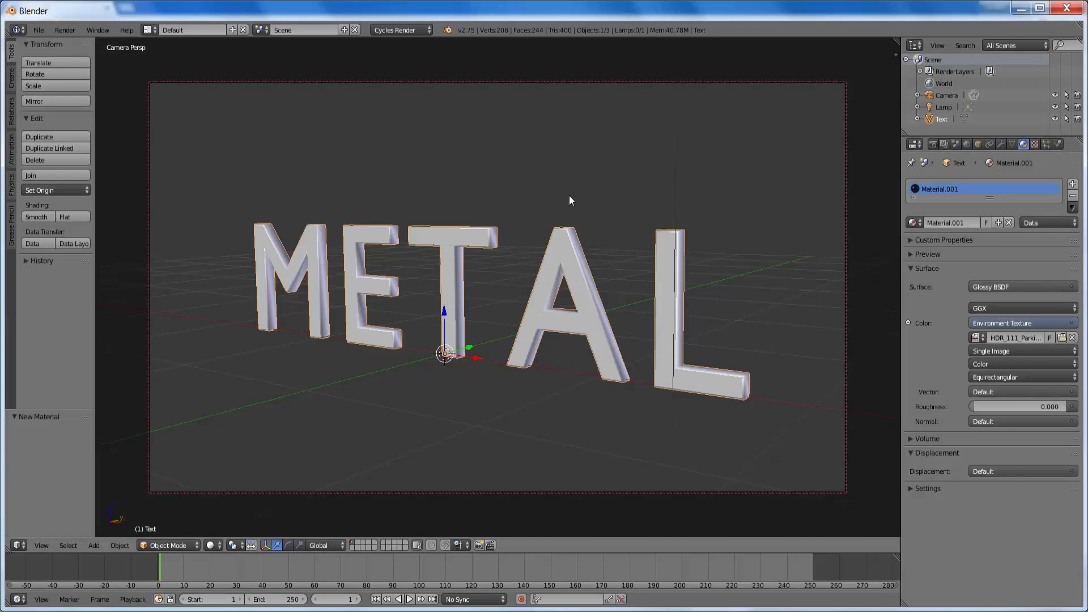
{"action": "key", "text": "F12"}
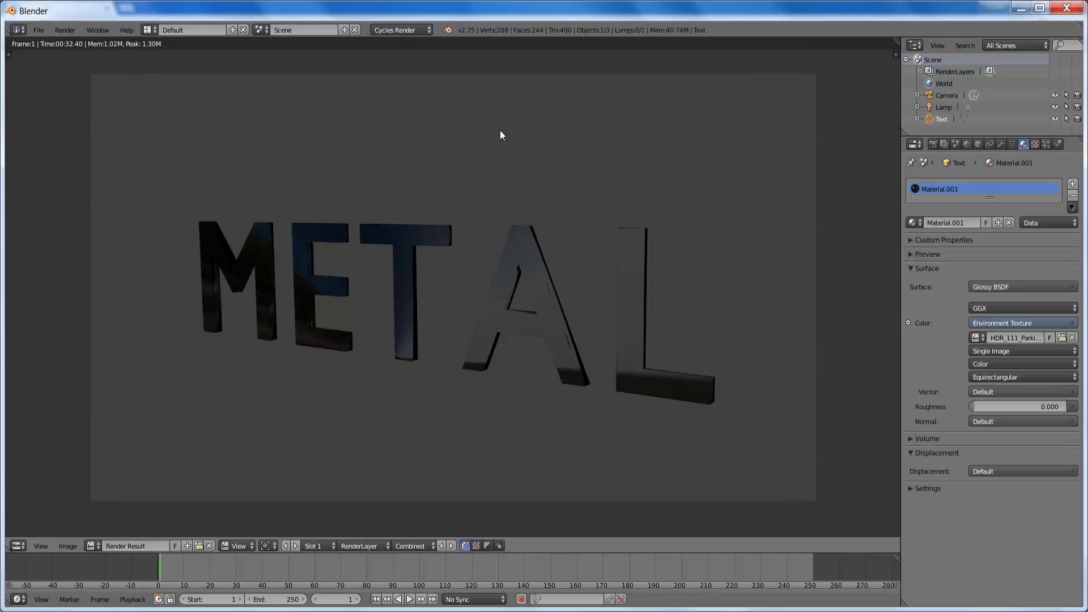
Enable world nodes, use HDR_111_Parking_Lot_2_Prev.jpg as an Environment Texture for the background color, and render the scene.
{"action": "left_click", "coordinate": [966, 145]}
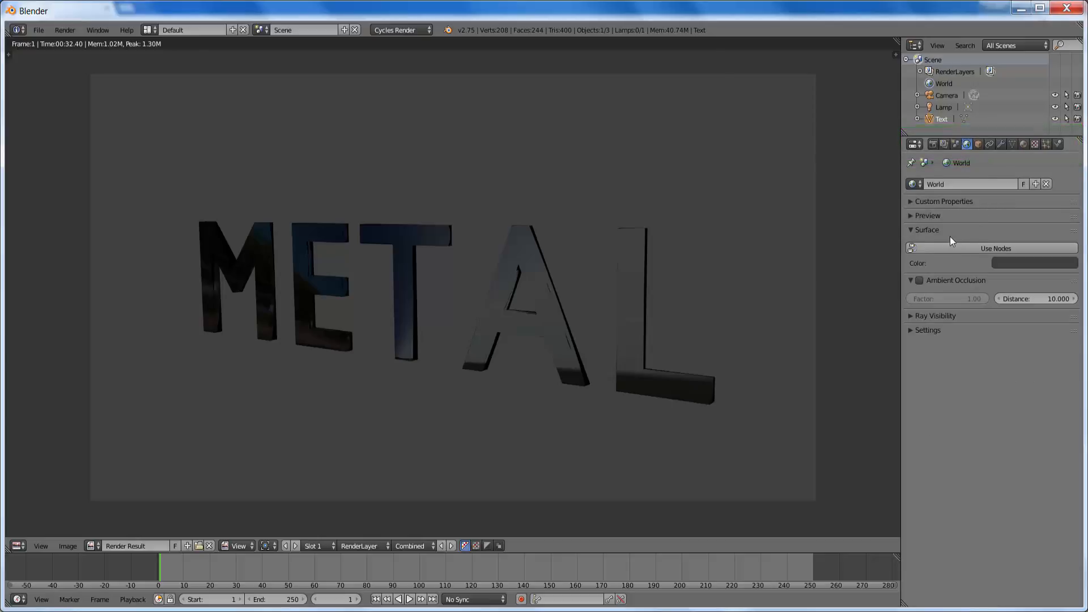
{"action": "left_click", "coordinate": [909, 215]}
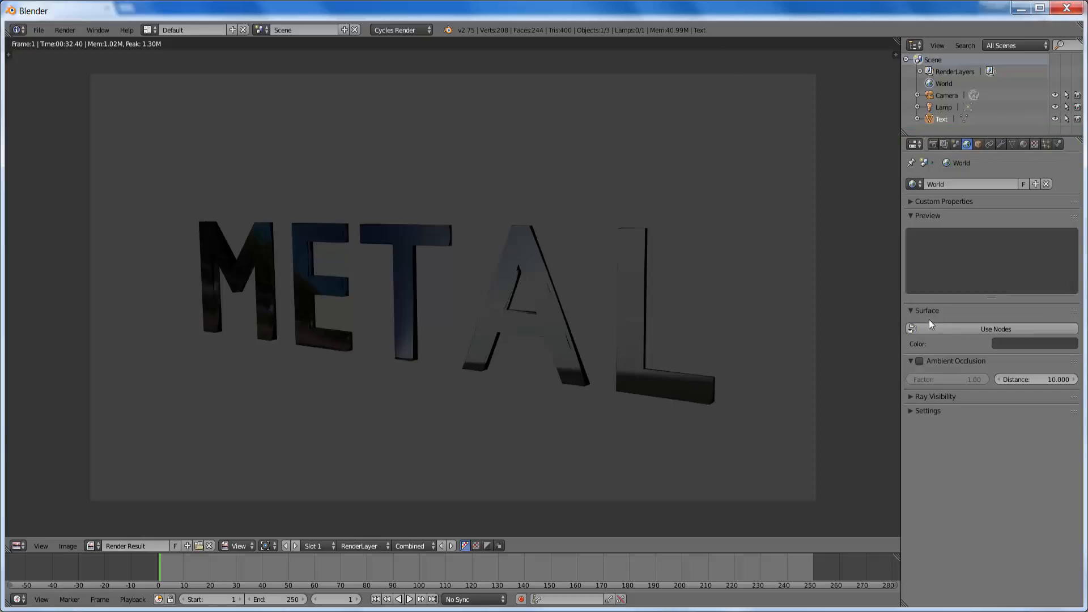
{"action": "left_click", "coordinate": [986, 329]}
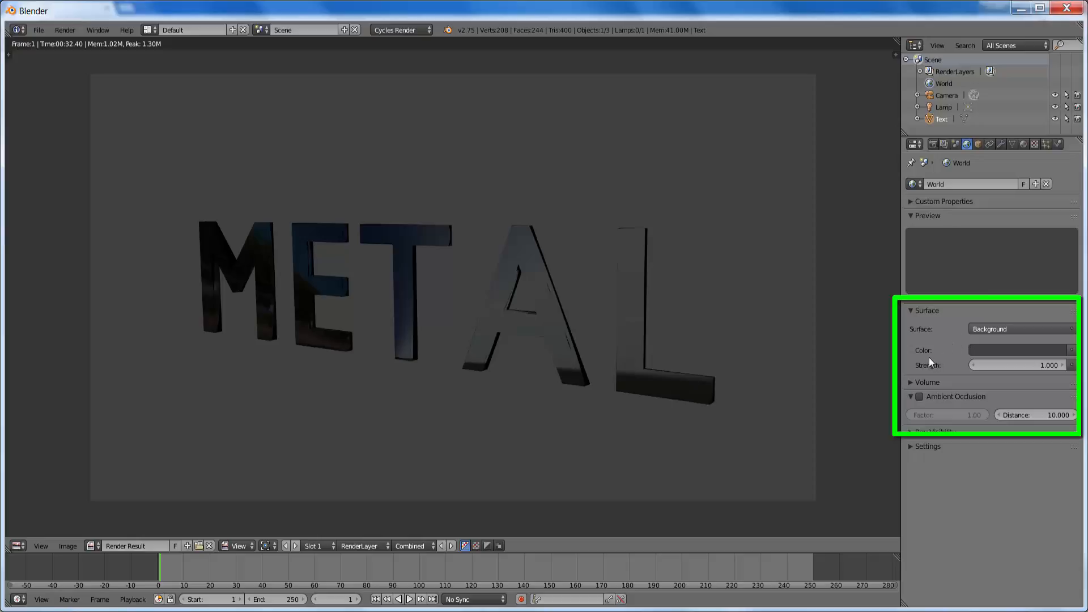
{"action": "left_click", "coordinate": [1074, 352]}
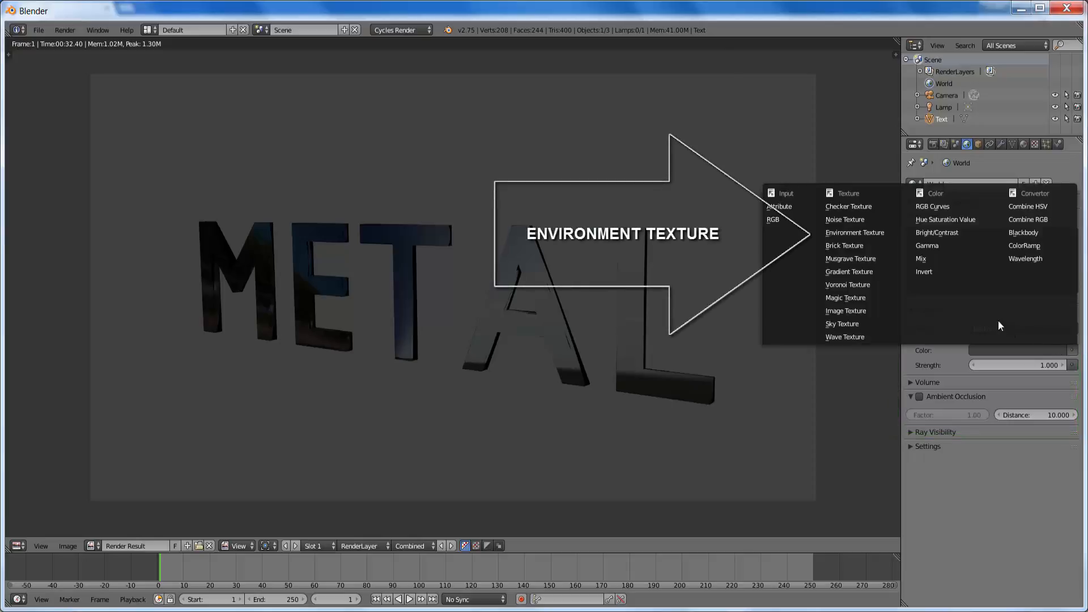
{"action": "left_click", "coordinate": [859, 233]}
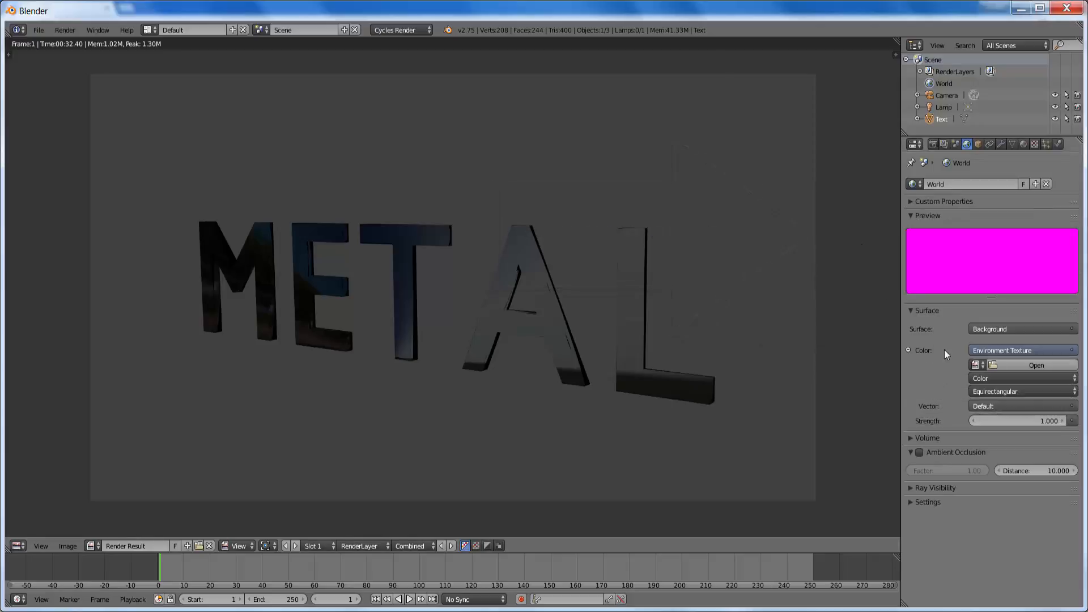
{"action": "left_click", "coordinate": [975, 366]}
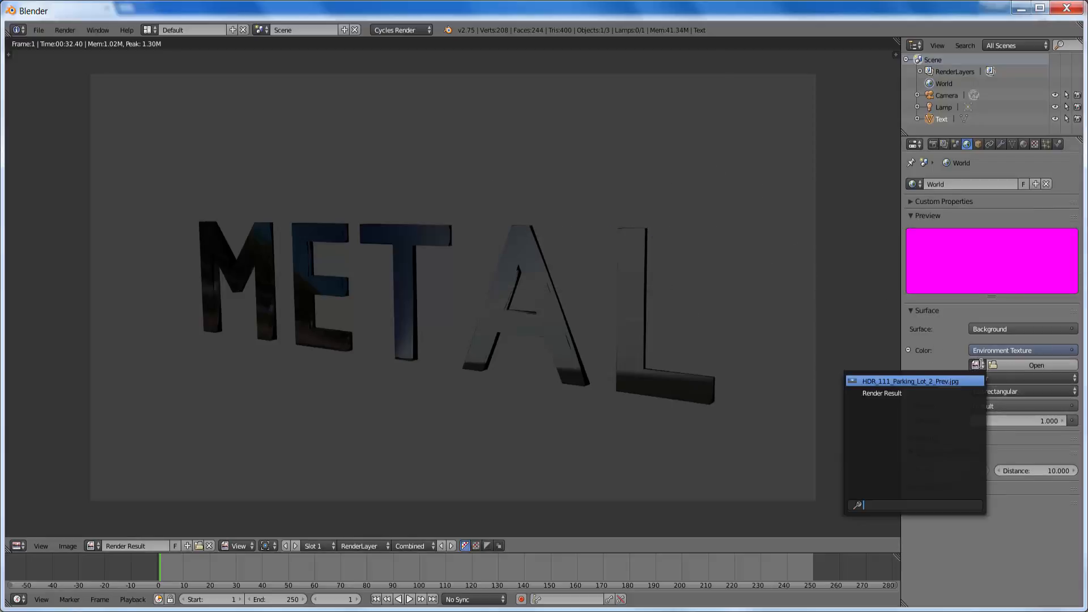
{"action": "left_click", "coordinate": [871, 382]}
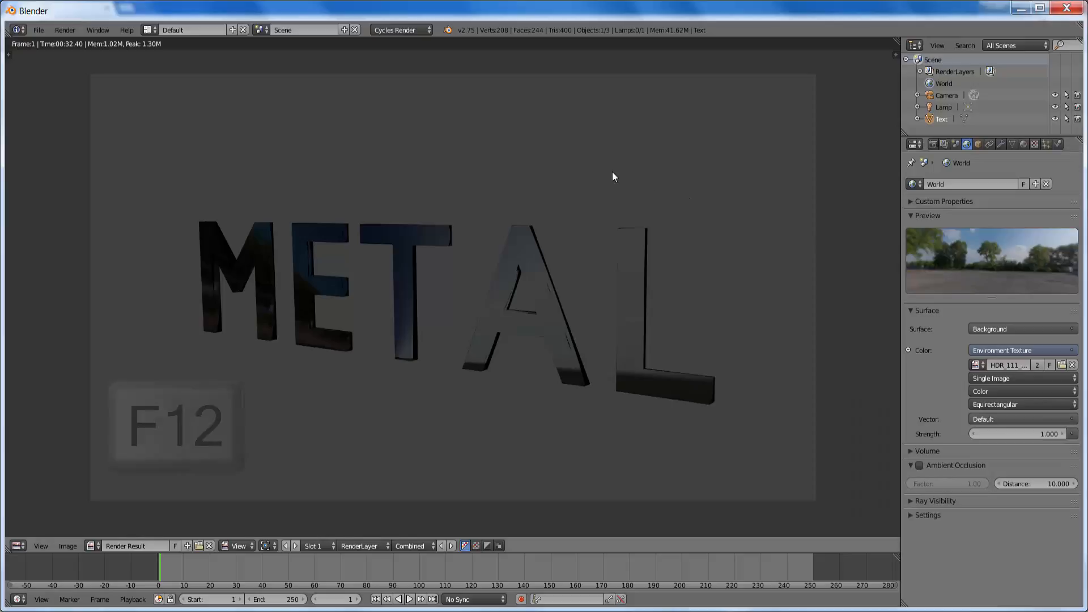
{"action": "key", "text": "F12"}
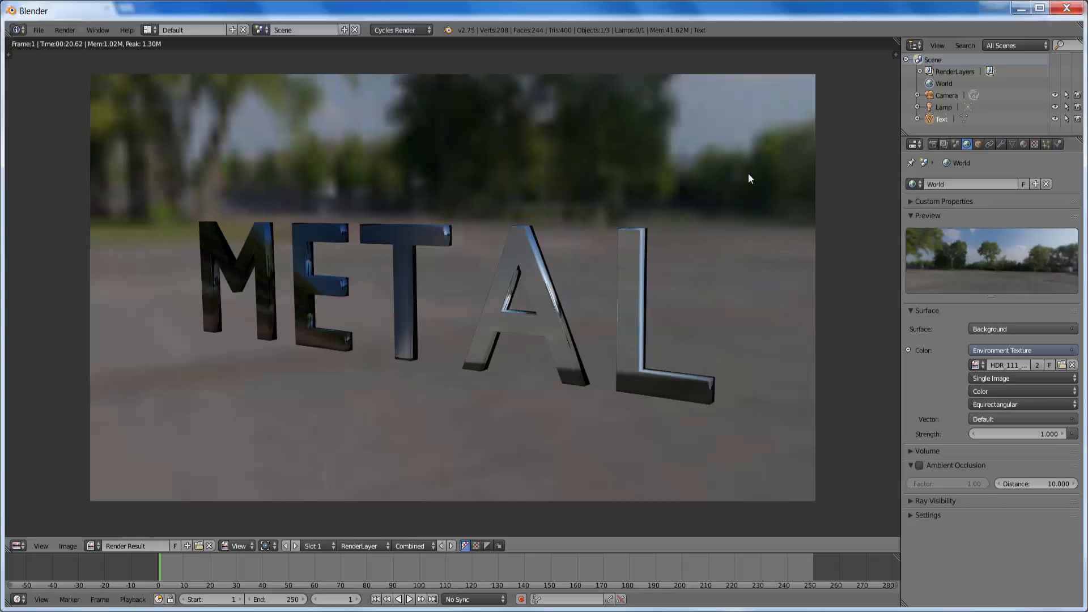
Turn on the transparent film option in the render settings and render the text again.
{"action": "left_click", "coordinate": [933, 144]}
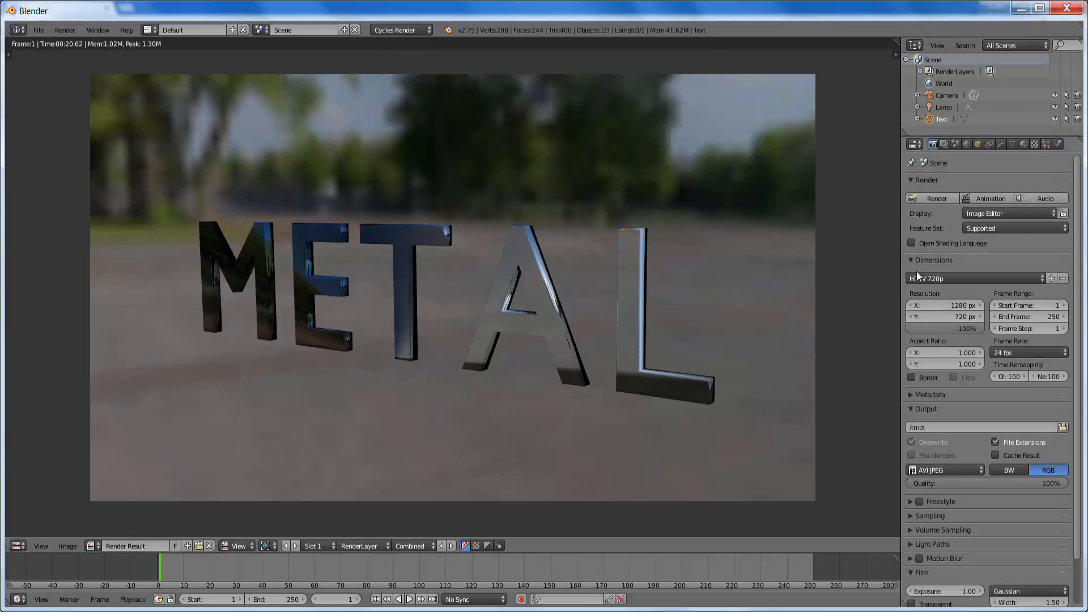
{"action": "scroll", "coordinate": [915, 402], "scroll_direction": "down", "scroll_amount": 2}
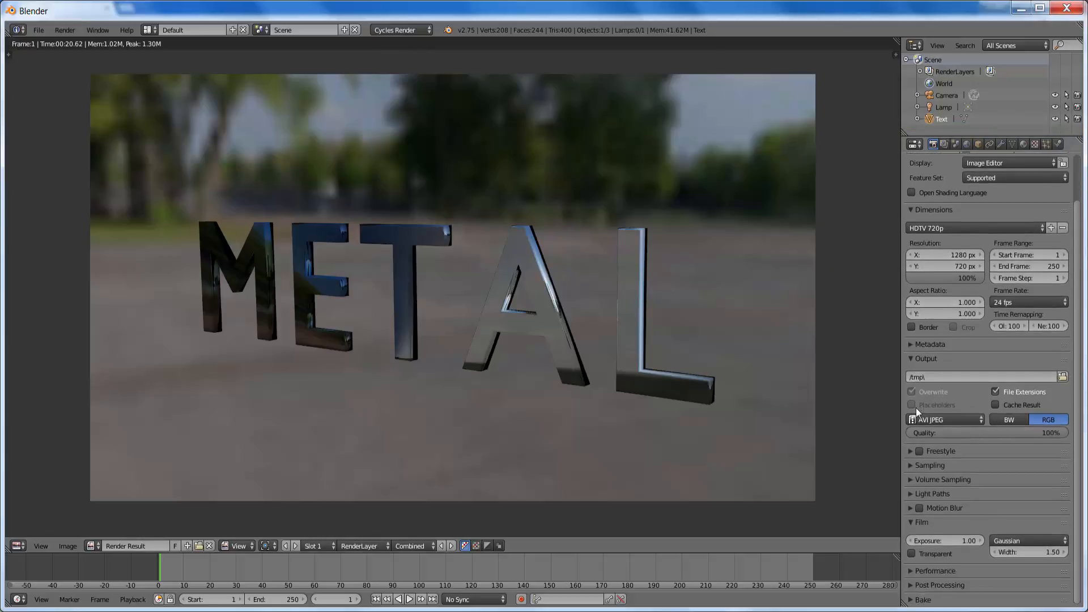
{"action": "left_click", "coordinate": [910, 520]}
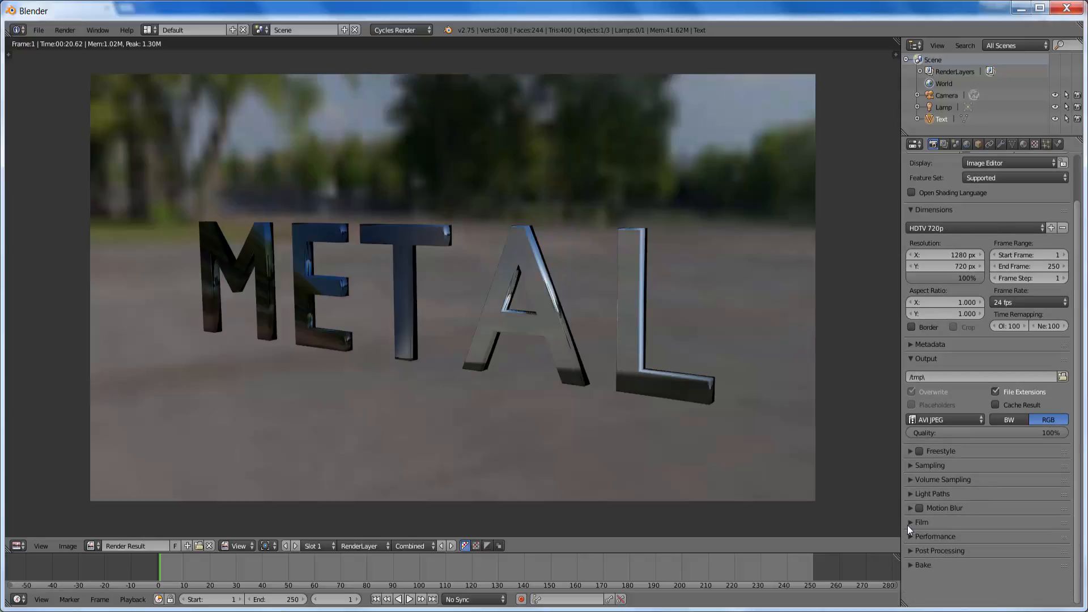
{"action": "left_click", "coordinate": [908, 522]}
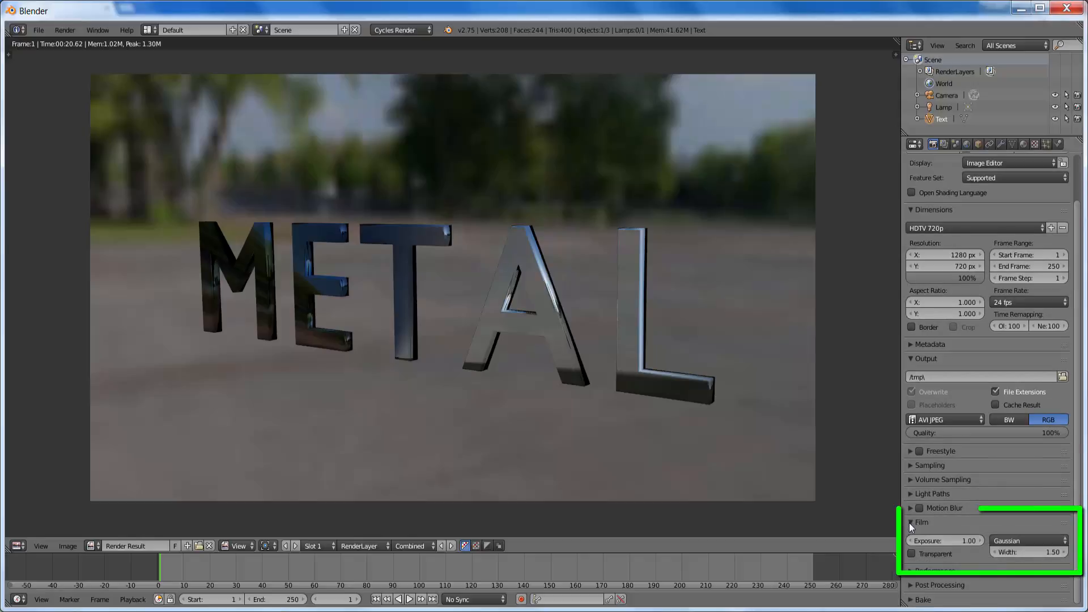
{"action": "left_click", "coordinate": [911, 554]}
{"action": "key", "text": "F12"}
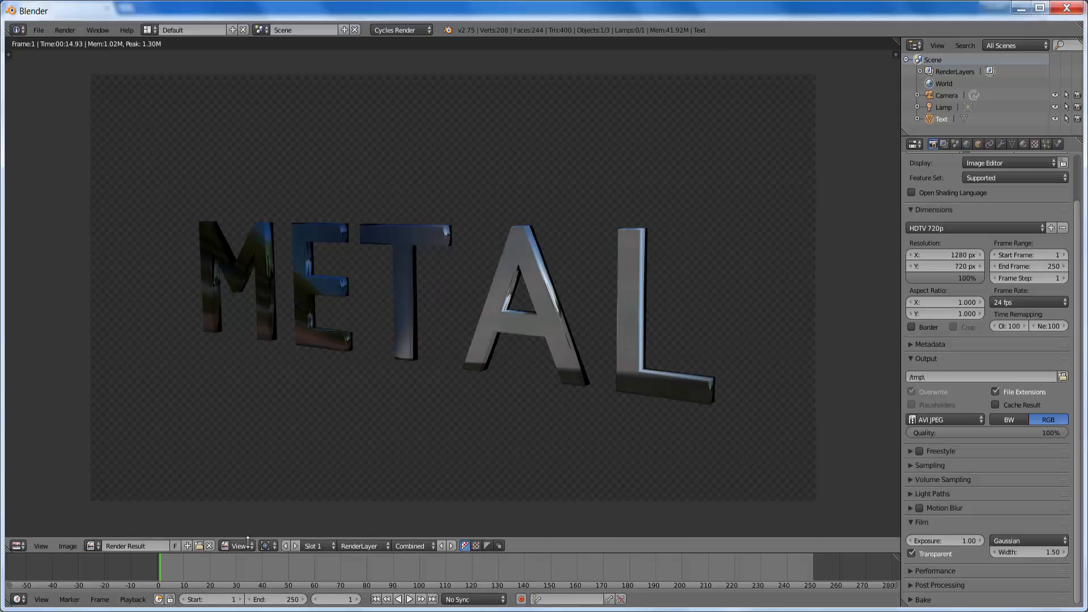
Move to frame 50 on the timeline and set it as the animation's end frame.
{"action": "left_click", "coordinate": [287, 567]}
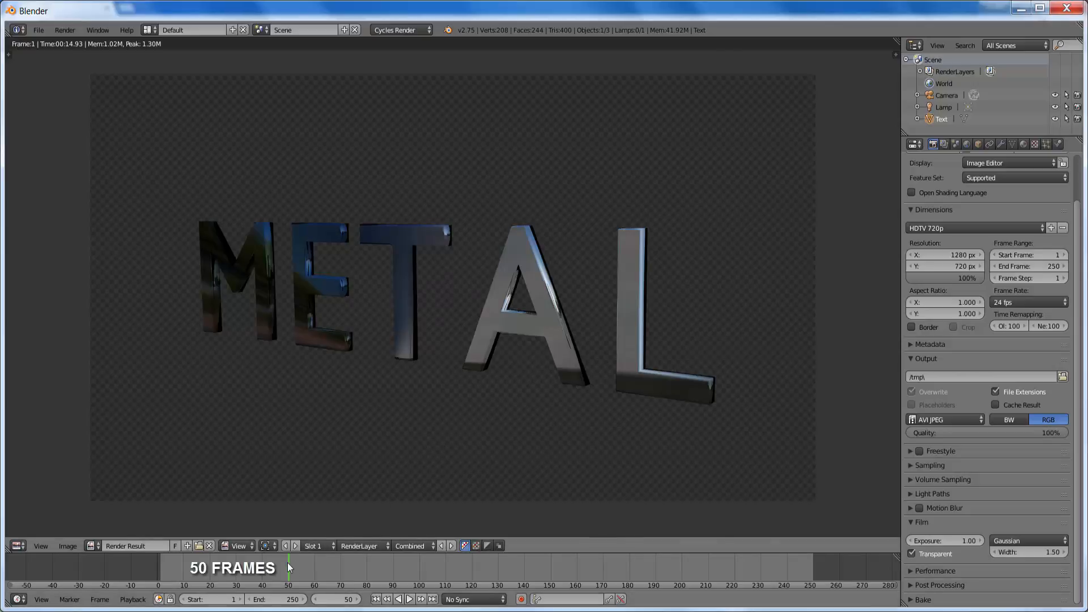
{"action": "key", "text": "e"}
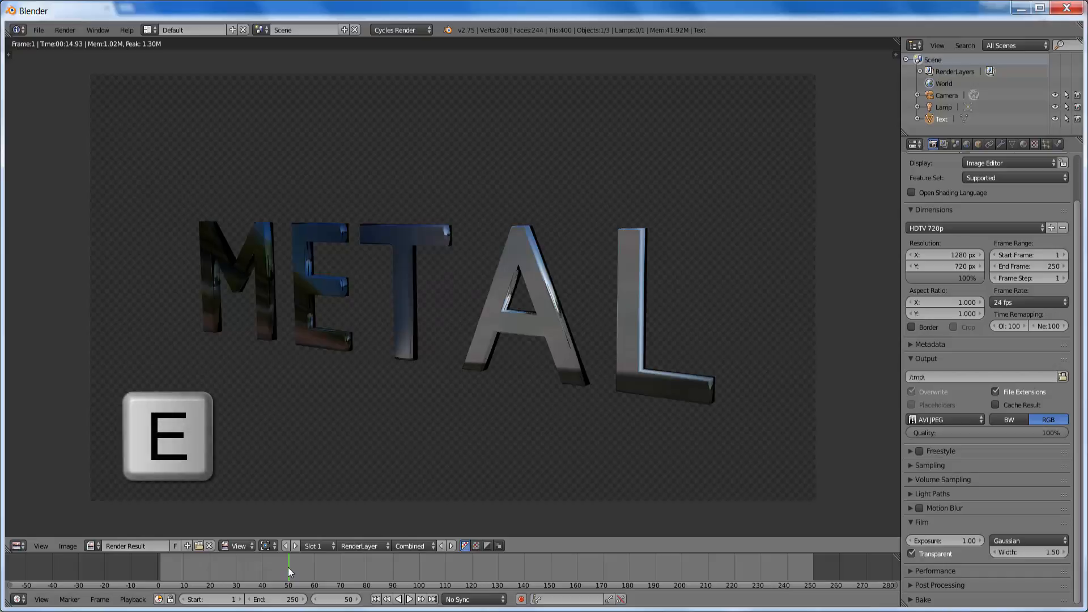
{"action": "key", "text": "e"}
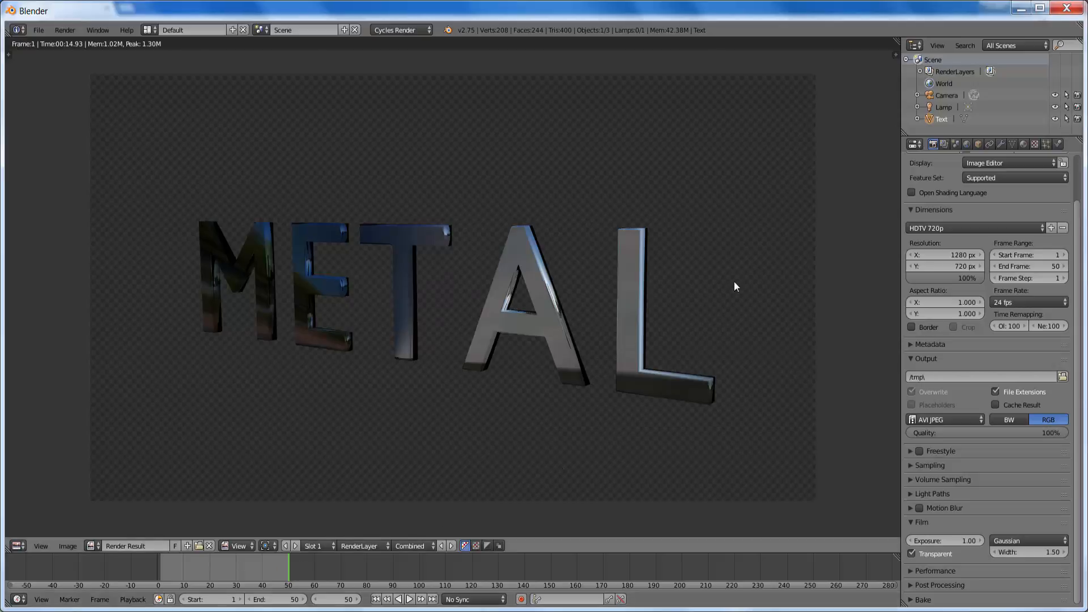
Return from the render to the camera view and insert a LocRotScale keyframe for the METAL text at frame 50.
{"action": "key", "text": "Escape"}
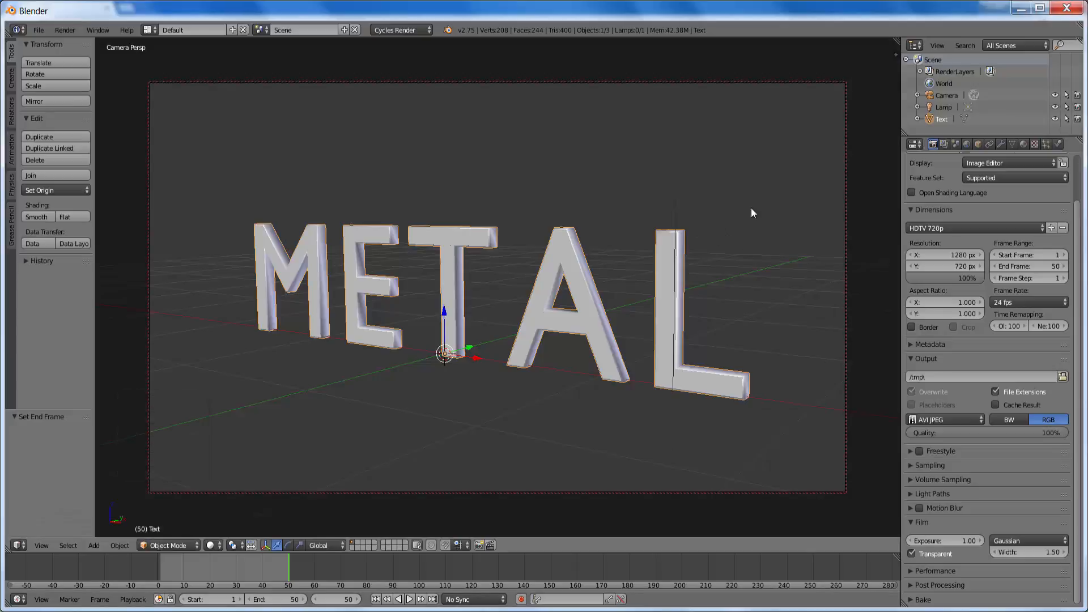
{"action": "key", "text": "i"}
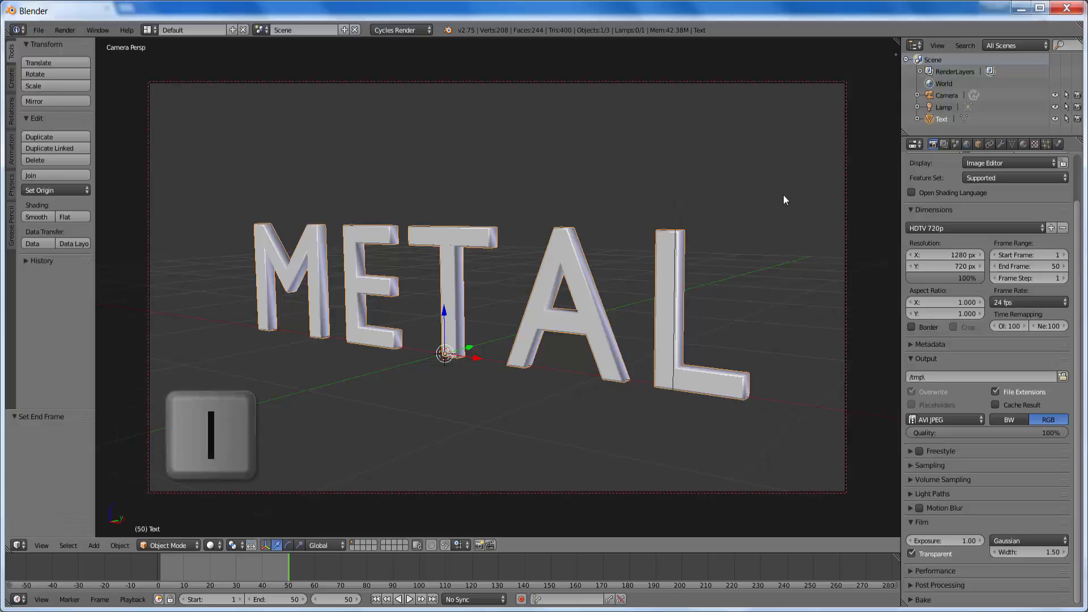
{"action": "key", "text": "i"}
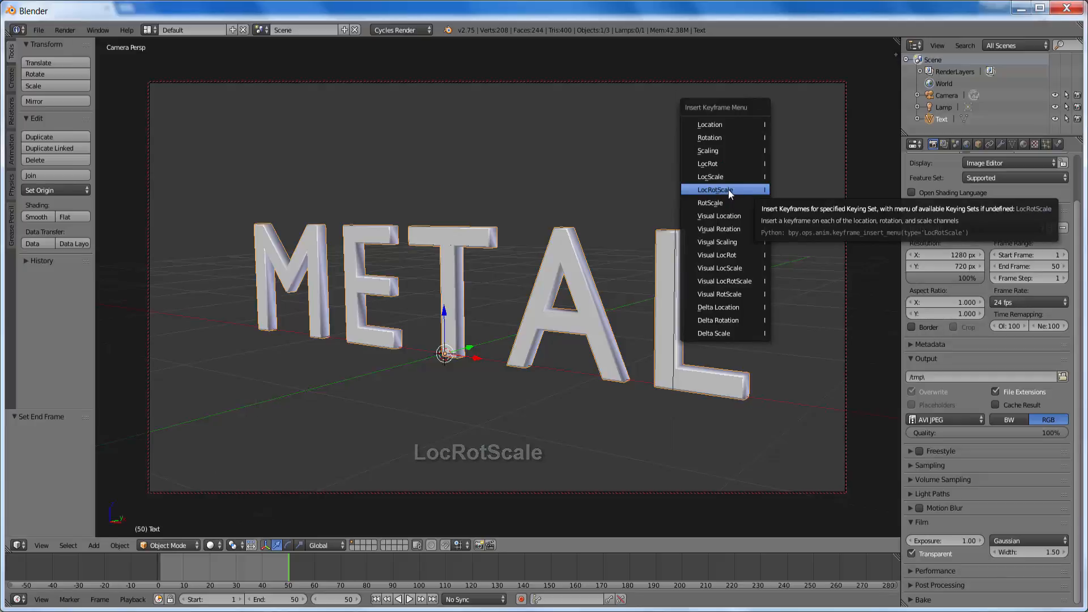
{"action": "left_click", "coordinate": [729, 189]}
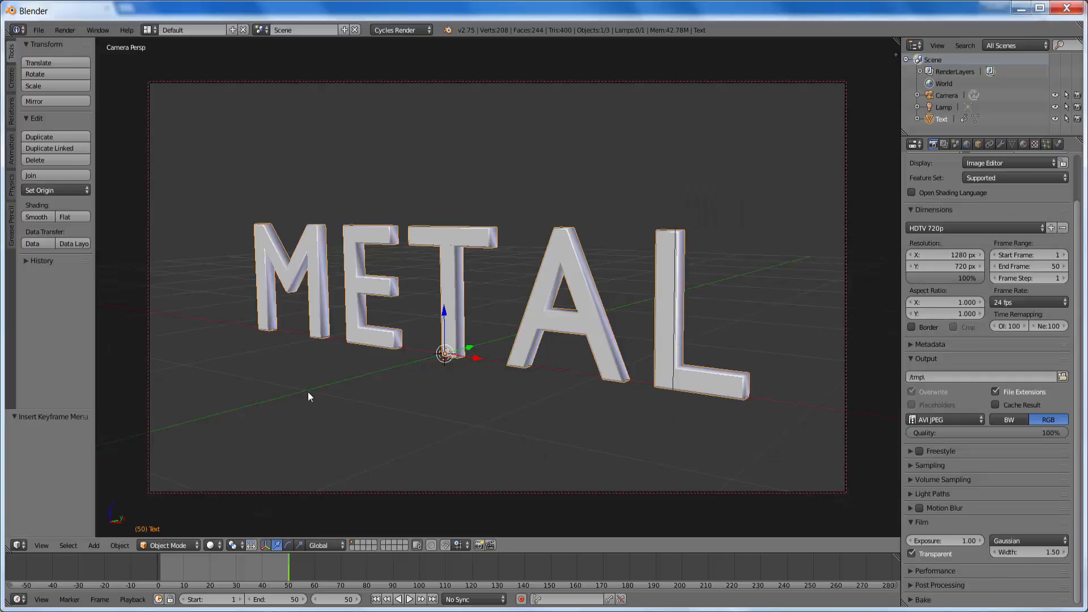
At frame 1, move the METAL text about 1.78 units along Y and scale it uniformly to 0.2.
{"action": "left_click", "coordinate": [160, 573]}
{"action": "left_click_drag", "start_coordinate": [469, 351], "coordinate": [479, 345]}
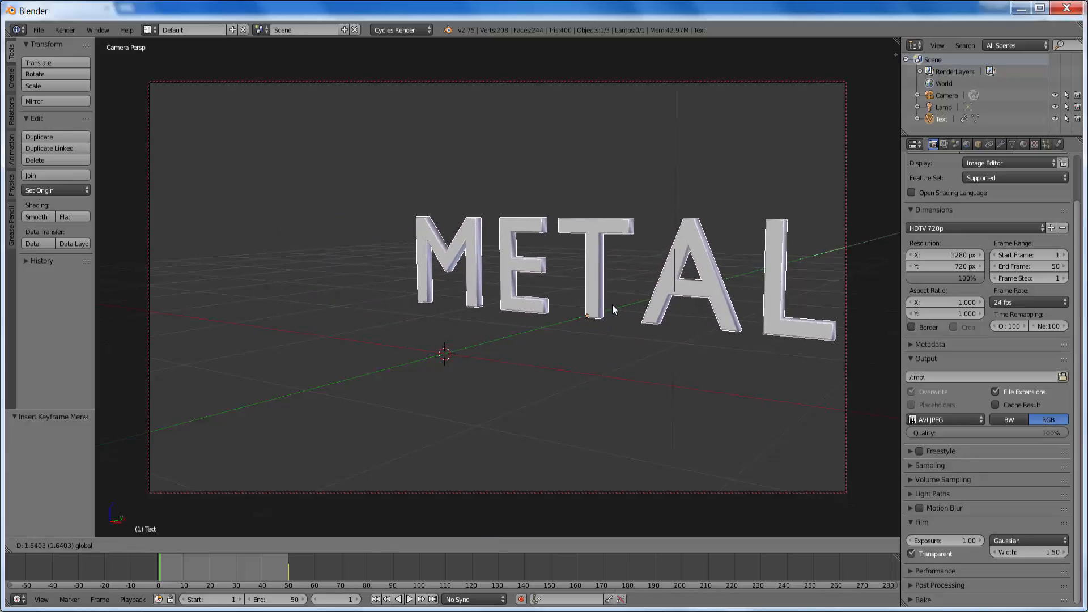
{"action": "left_click", "coordinate": [631, 301]}
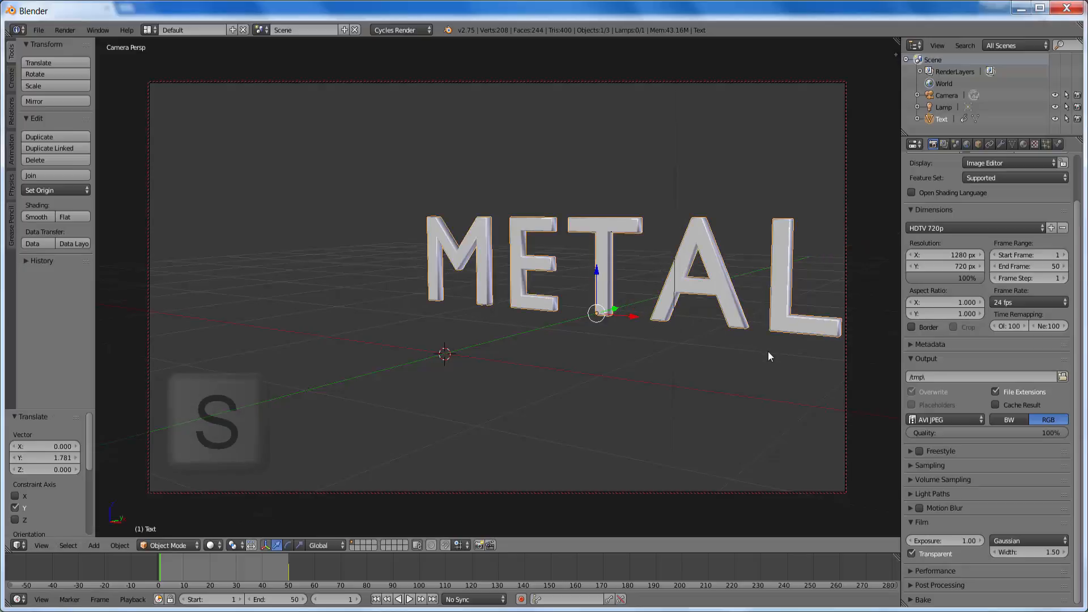
{"action": "key", "text": "s"}
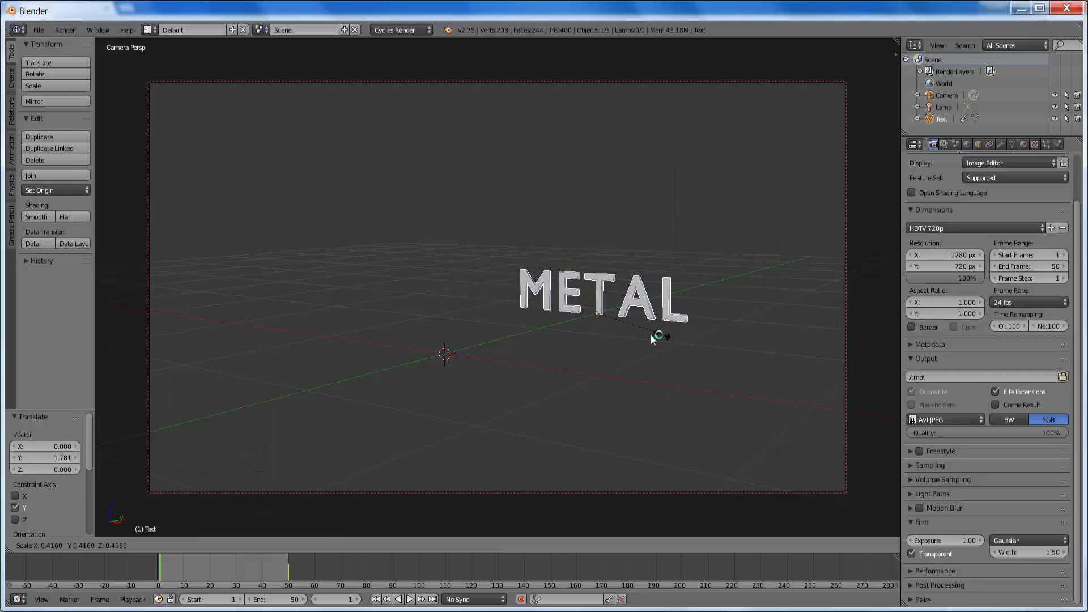
{"action": "type", "text": ".2"}
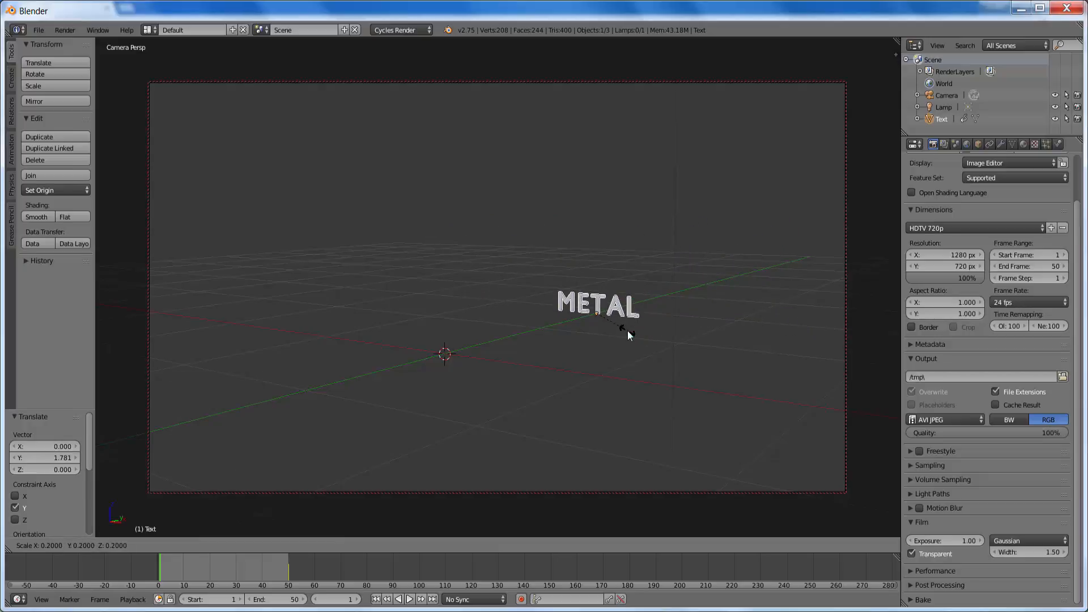
{"action": "key", "text": "Return"}
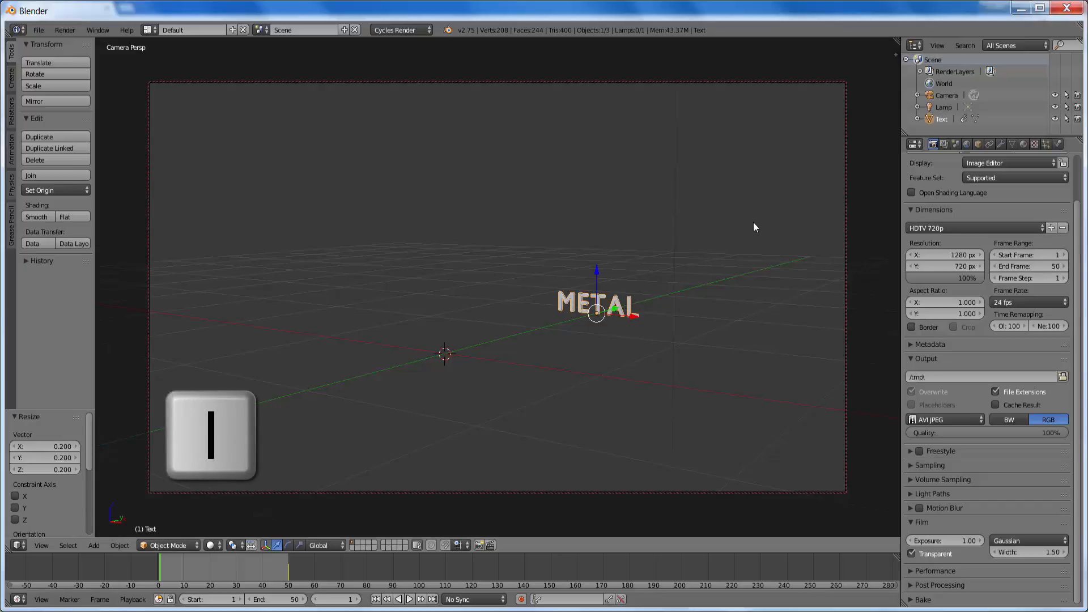
Insert a LocRotScale keyframe for the METAL text at frame 1, then preview the animation and return to the first frame.
{"action": "key", "text": "i"}
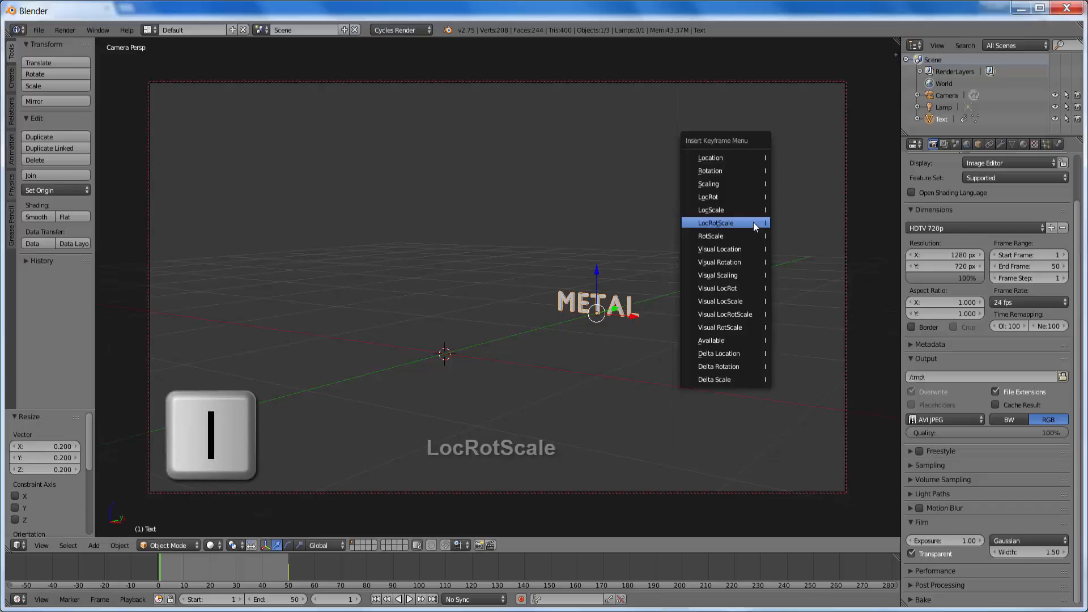
{"action": "left_click", "coordinate": [723, 221]}
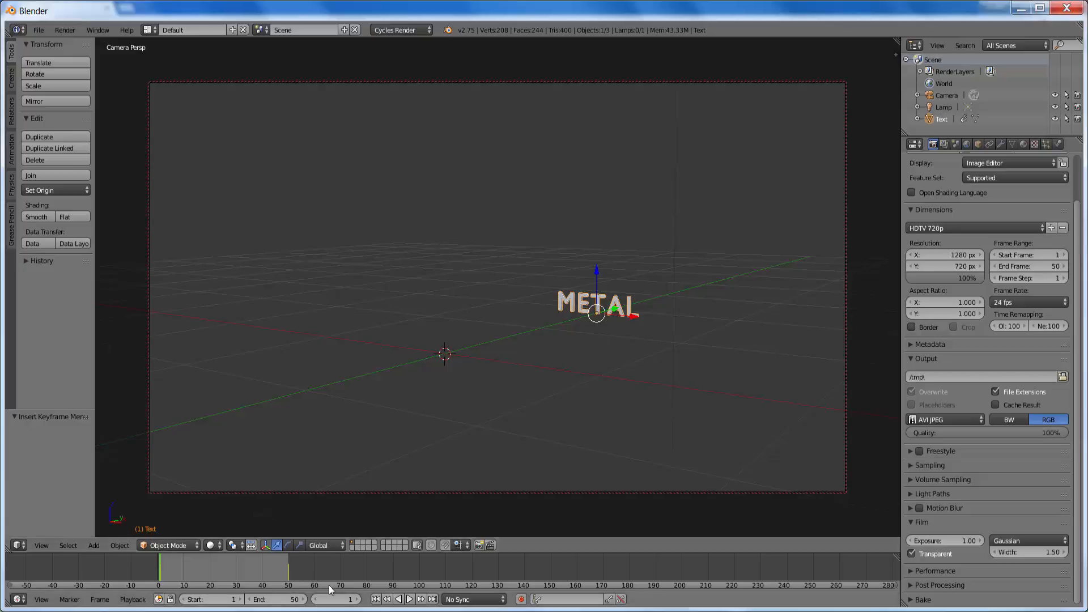
{"action": "left_click", "coordinate": [410, 600]}
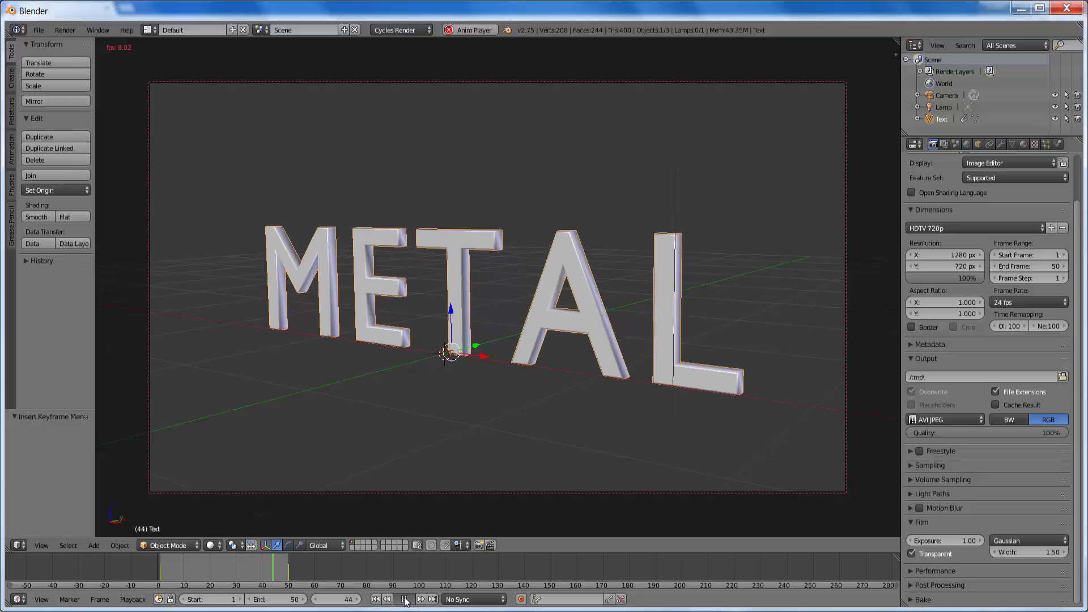
{"action": "left_click", "coordinate": [404, 599]}
{"action": "left_click", "coordinate": [375, 599]}
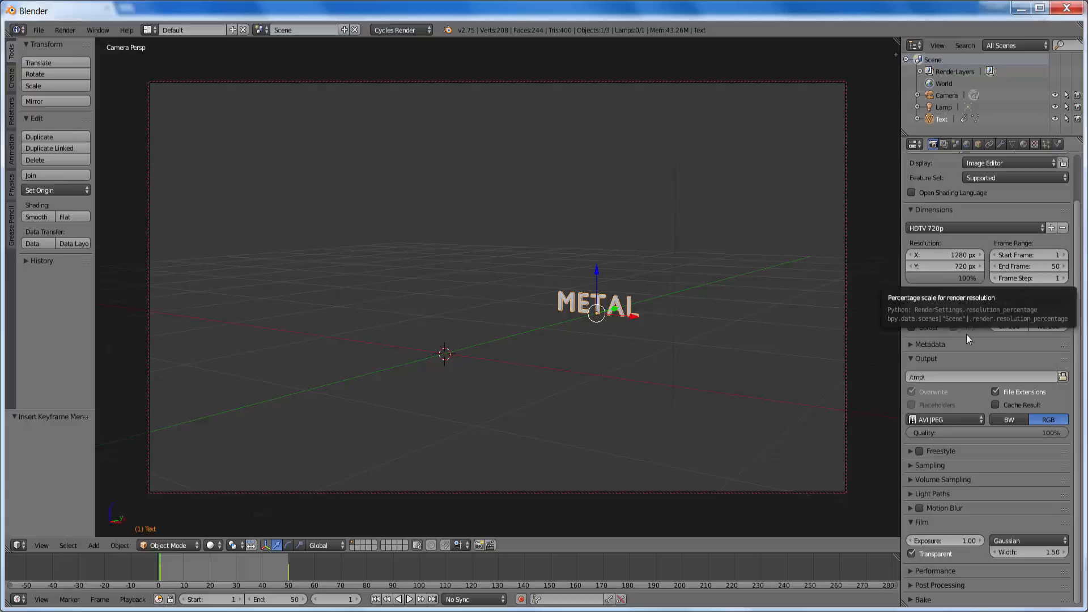
Set the render output path to /tmp\texto metal and check the destination folder in the file browser.
{"action": "left_click", "coordinate": [933, 378]}
{"action": "type", "text": "texto"}
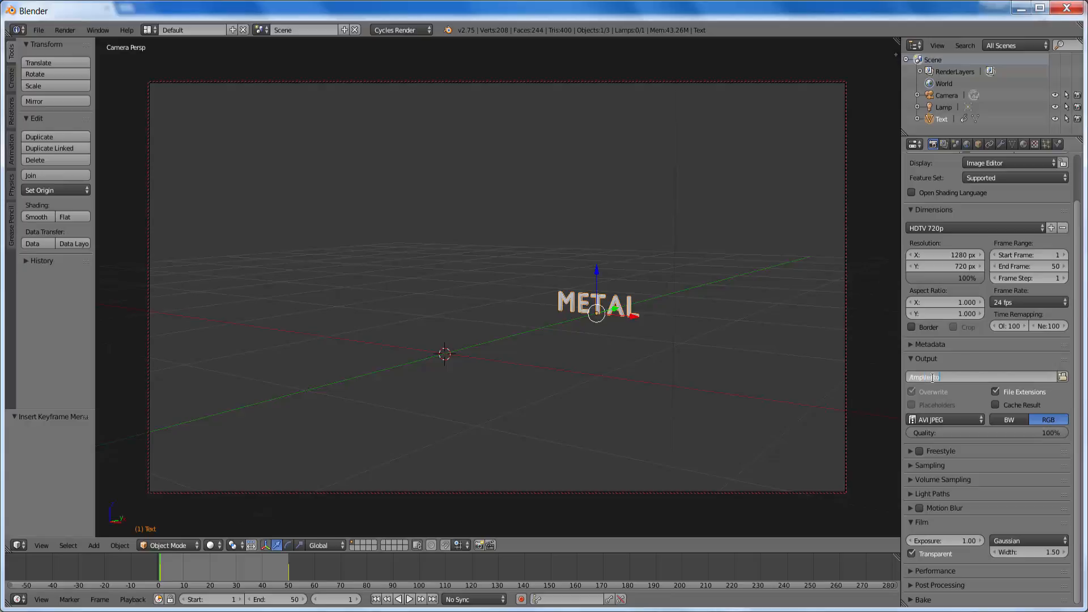
{"action": "type", "text": " metal"}
{"action": "left_click", "coordinate": [1062, 375]}
{"action": "left_click", "coordinate": [1063, 377]}
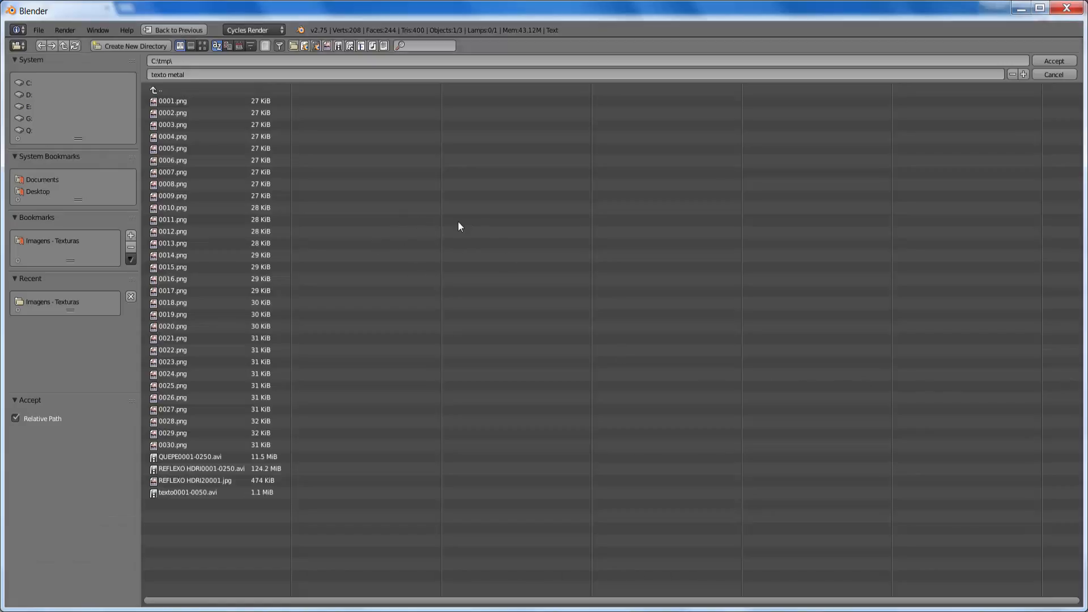
{"action": "left_click", "coordinate": [1054, 75]}
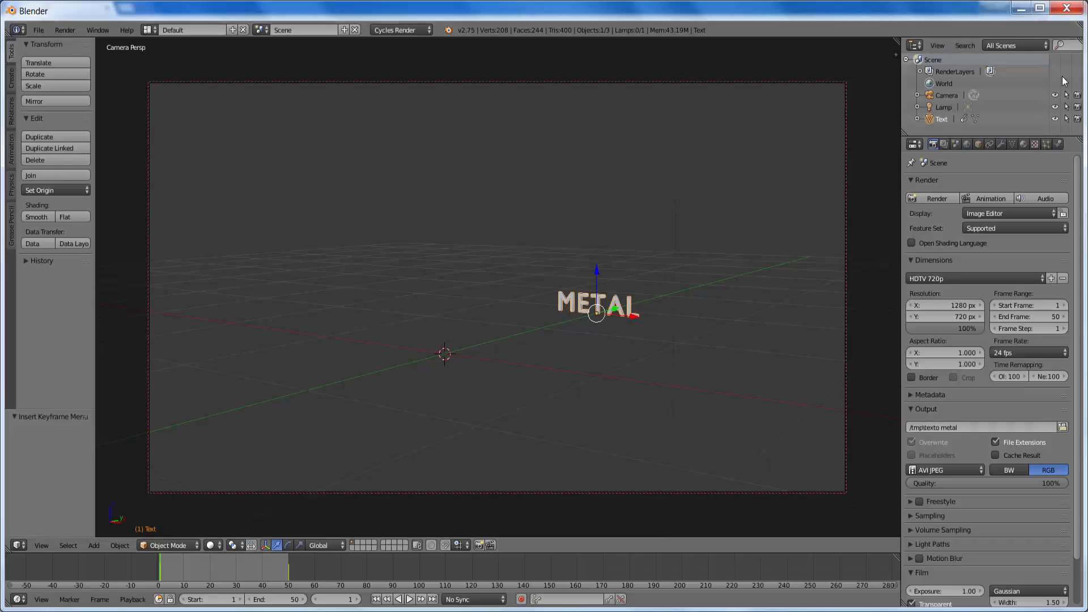
Choose AVI JPEG as the output file format and render the full animation.
{"action": "left_click", "coordinate": [982, 465]}
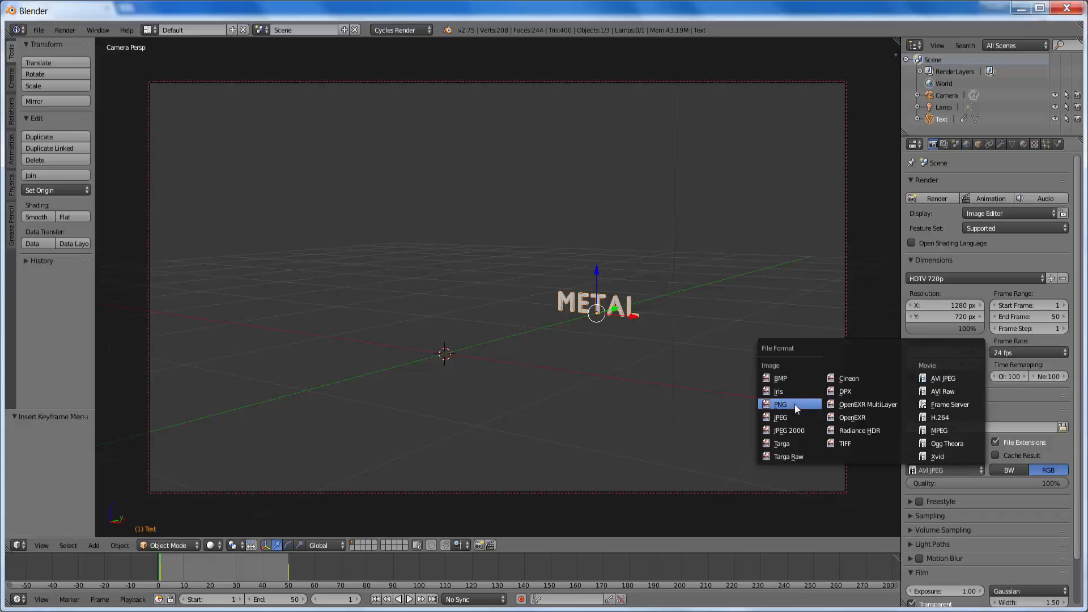
{"action": "left_click", "coordinate": [948, 378]}
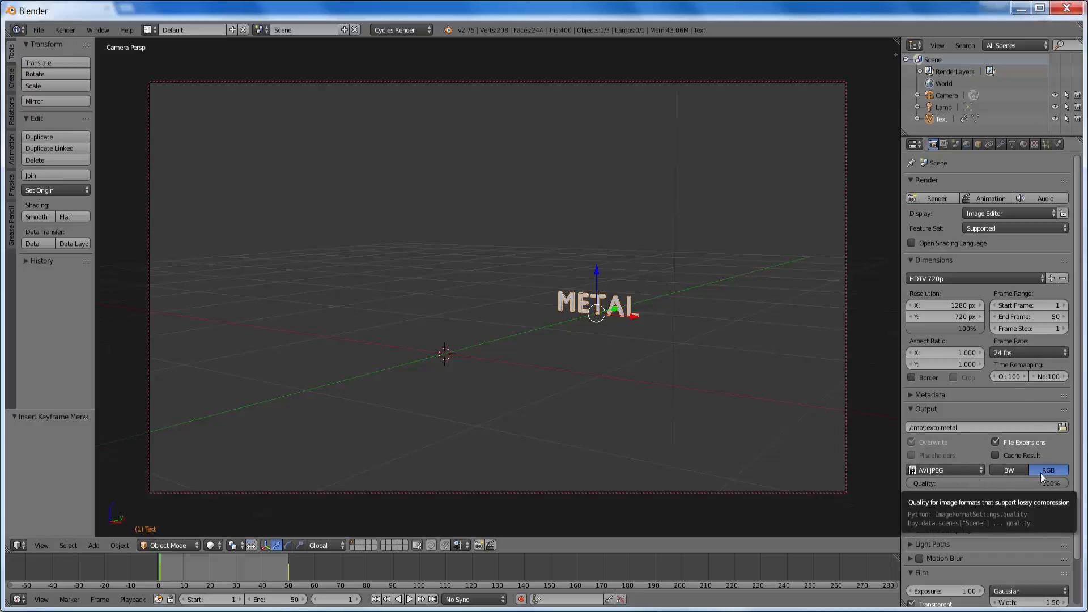
{"action": "left_click", "coordinate": [987, 199]}
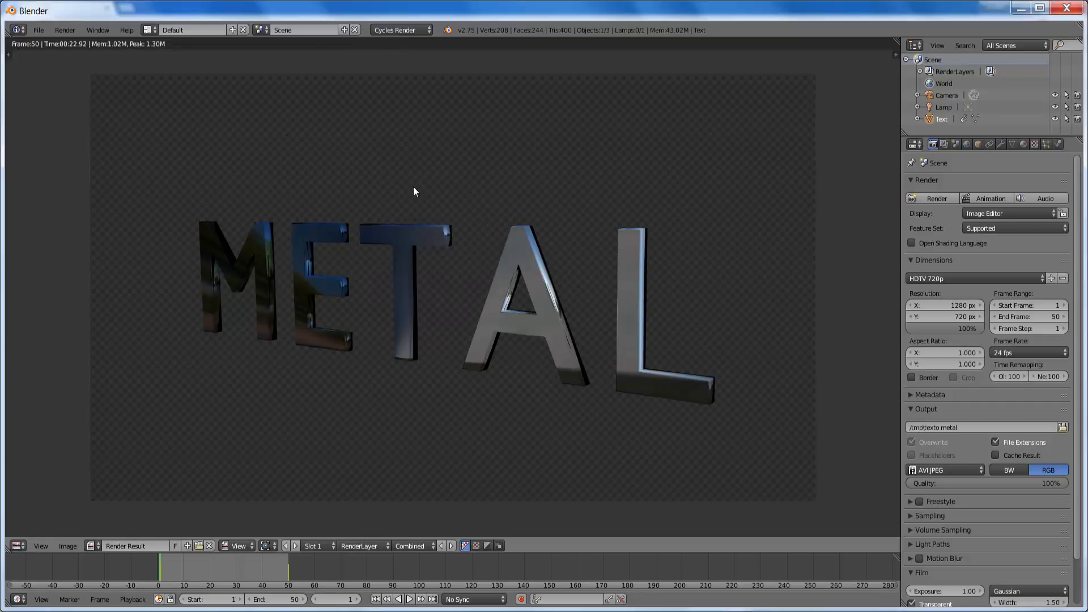
Play back the rendered METAL animation in the player window and close the player.
{"action": "left_click", "coordinate": [71, 32]}
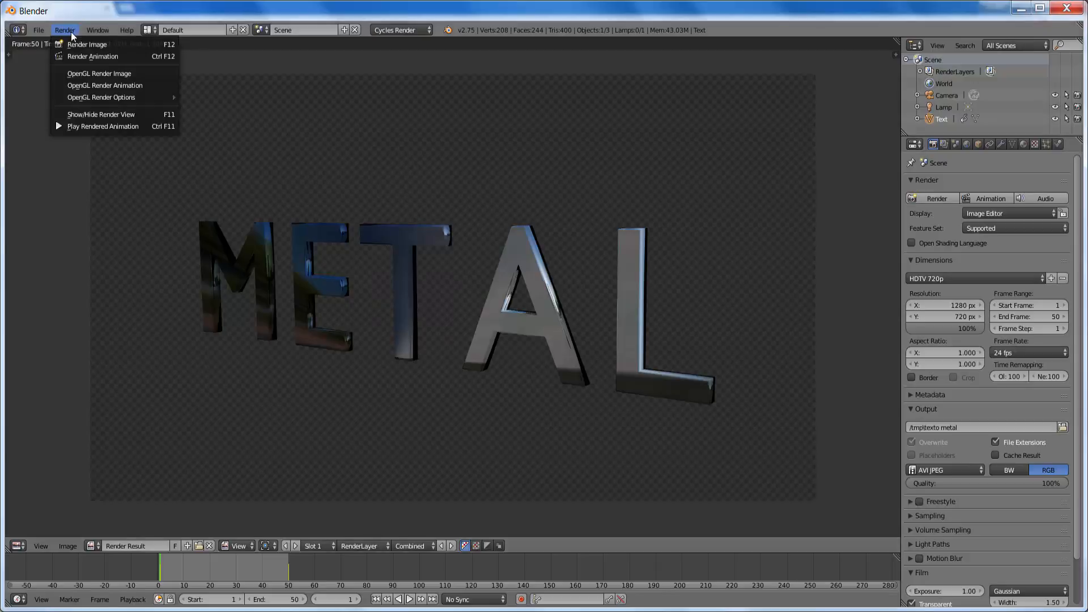
{"action": "left_click", "coordinate": [97, 127]}
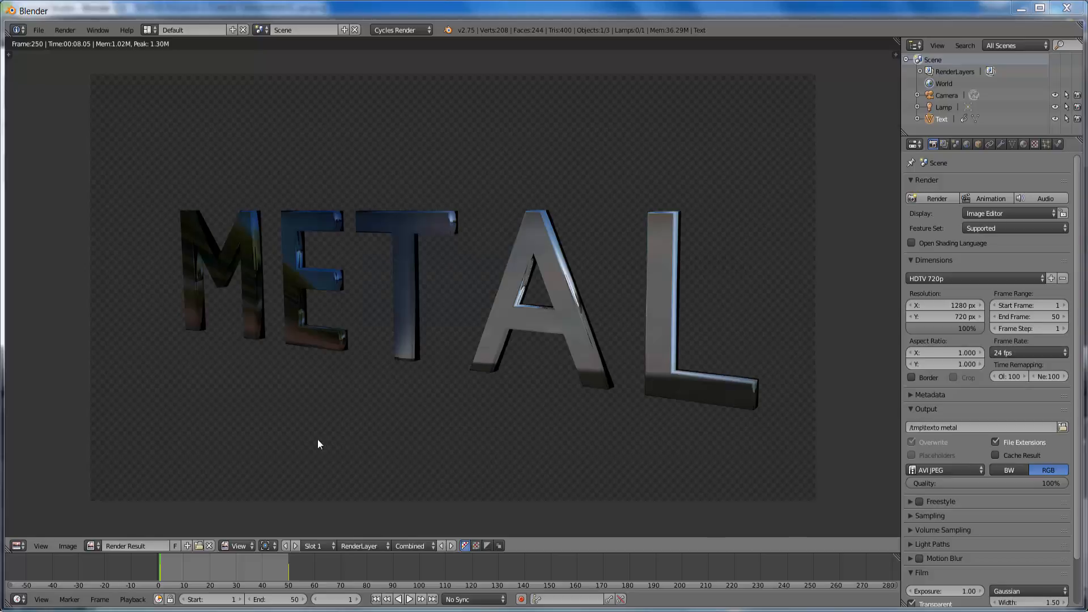
{"action": "left_click", "coordinate": [71, 32]}
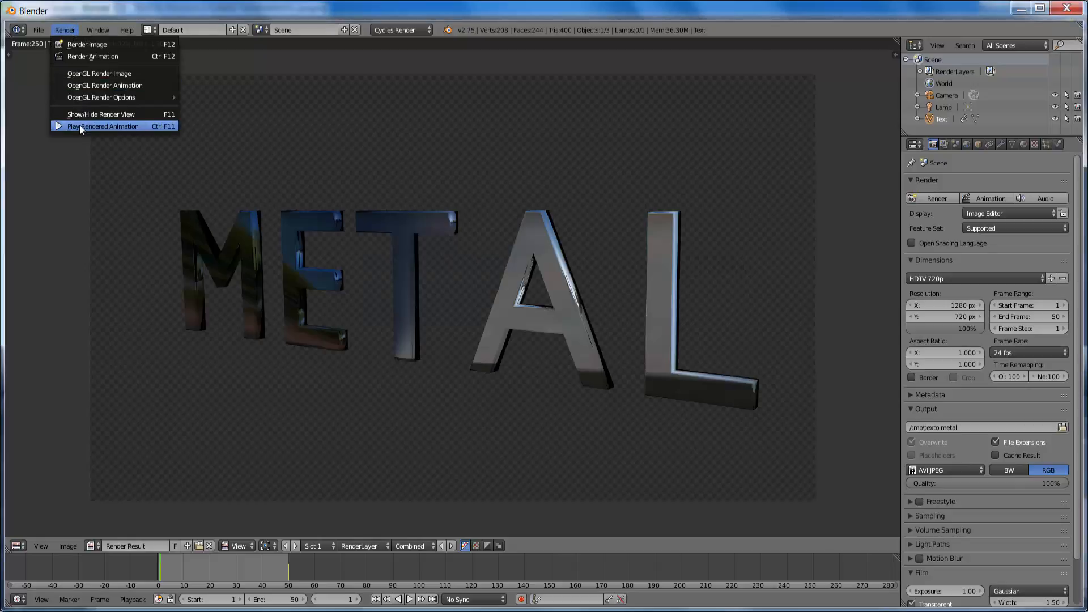
{"action": "left_click", "coordinate": [80, 126]}
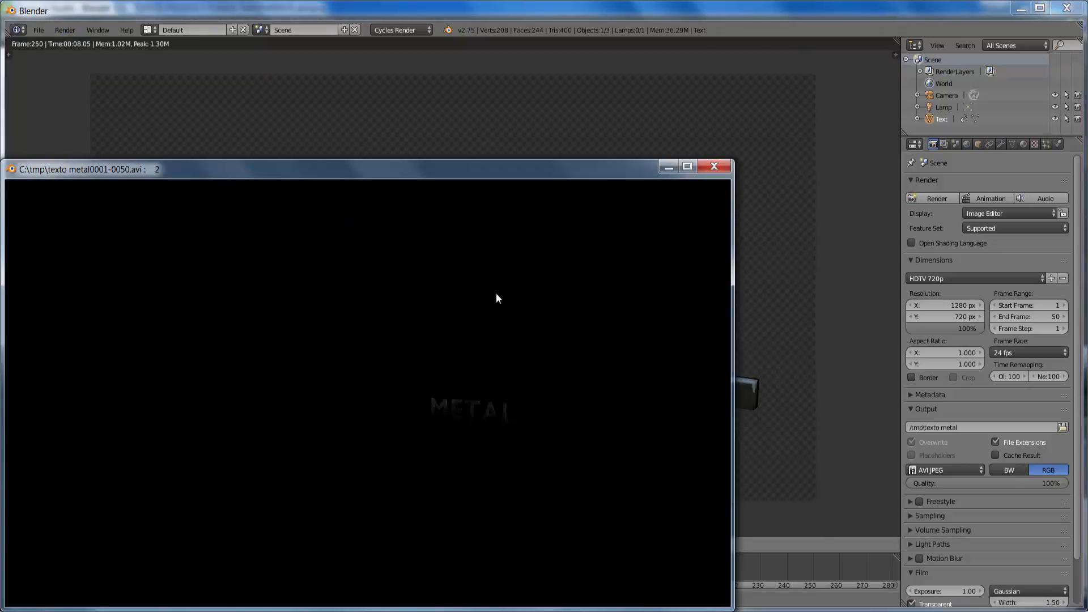
{"action": "left_click_drag", "start_coordinate": [509, 169], "coordinate": [590, 84]}
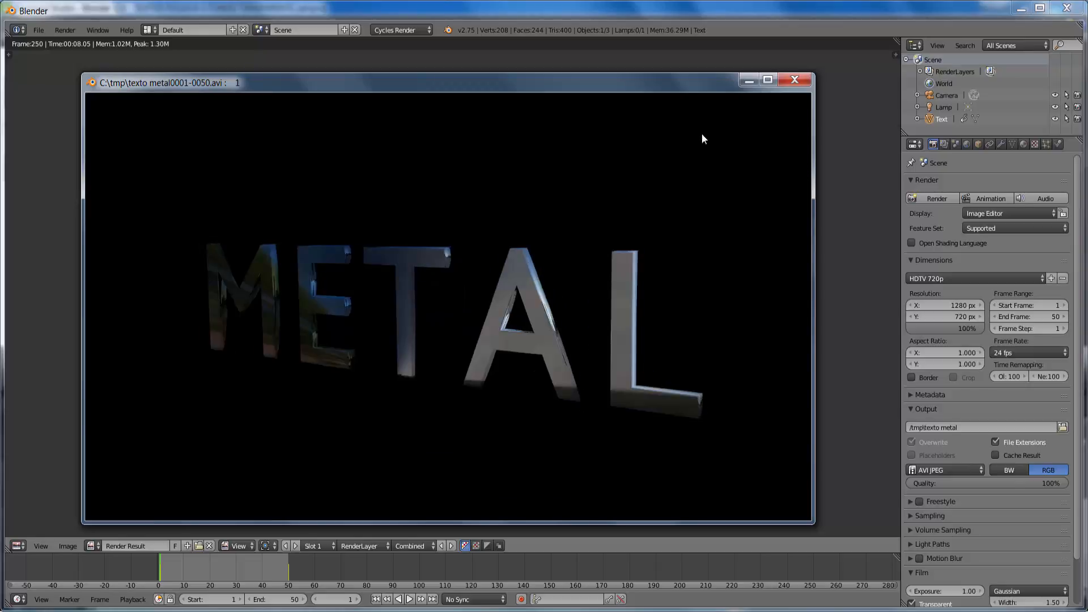
{"action": "left_click", "coordinate": [799, 82]}
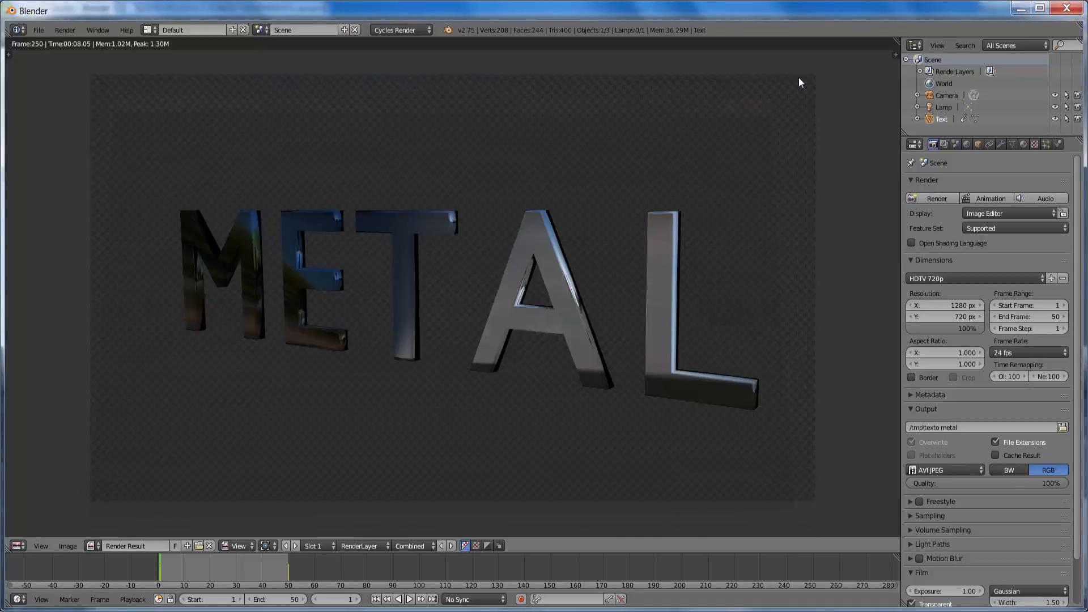